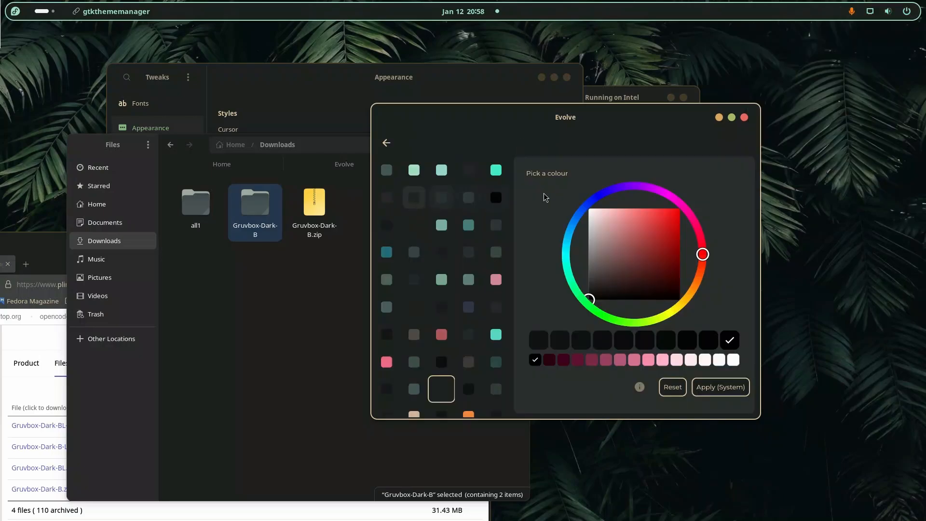
Examine the theme's palette swatches and how the top bar, calendar panel and window overview are styled
{"action": "scroll", "coordinate": [467, 312], "scroll_direction": "down", "scroll_amount": 4}
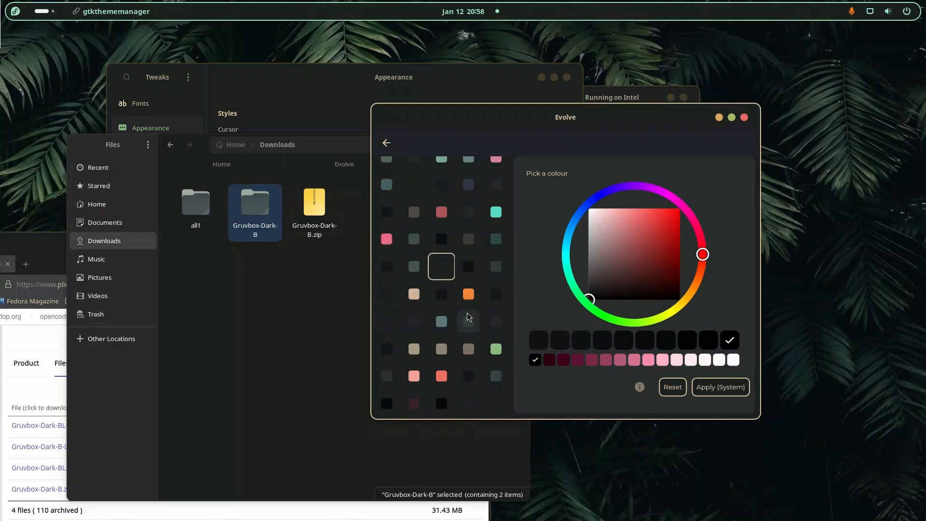
{"action": "scroll", "coordinate": [464, 311], "scroll_direction": "up", "scroll_amount": 4}
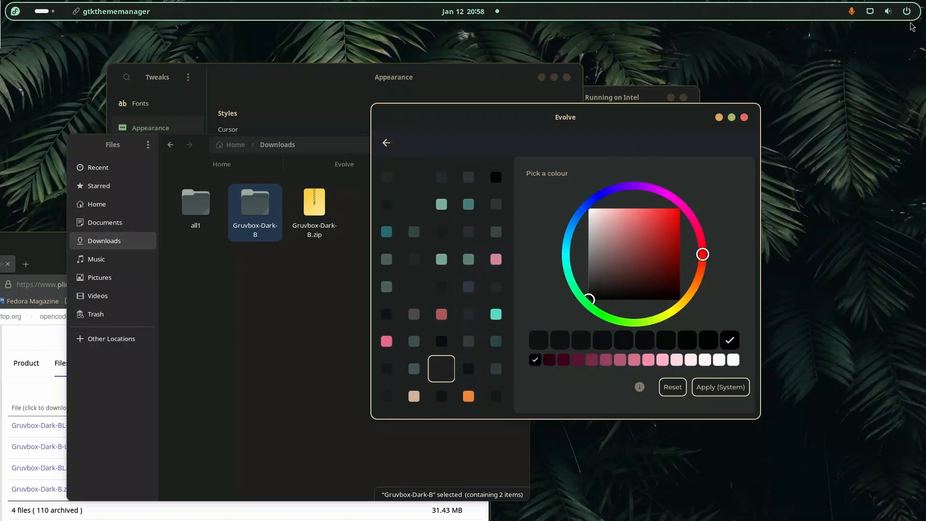
{"action": "left_click", "coordinate": [870, 11]}
{"action": "left_click", "coordinate": [507, 14]}
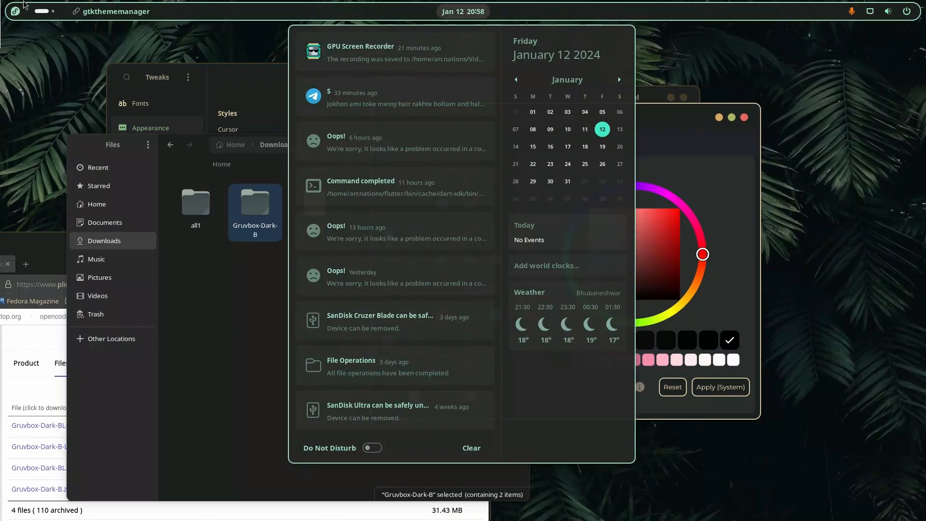
{"action": "left_click", "coordinate": [59, 13]}
{"action": "left_click", "coordinate": [16, 15]}
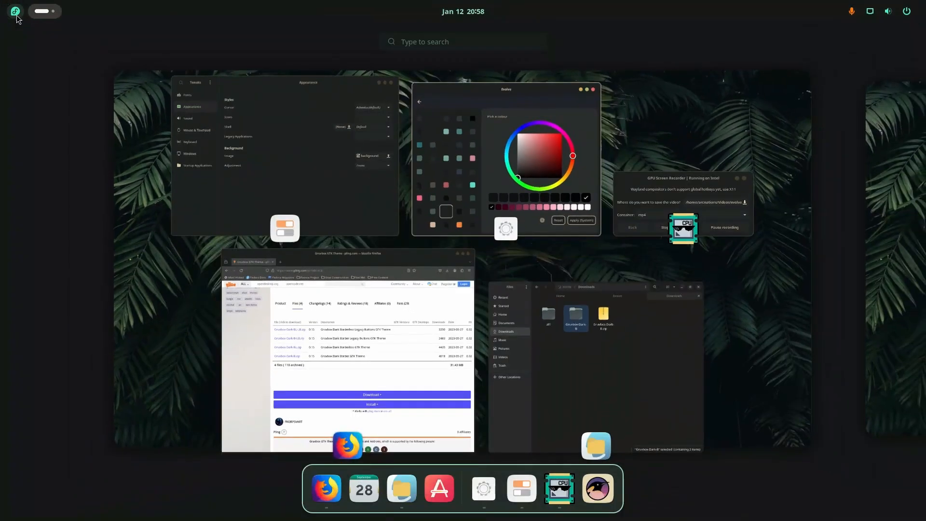
{"action": "left_click", "coordinate": [621, 120]}
{"action": "left_click_drag", "start_coordinate": [621, 119], "coordinate": [690, 92]}
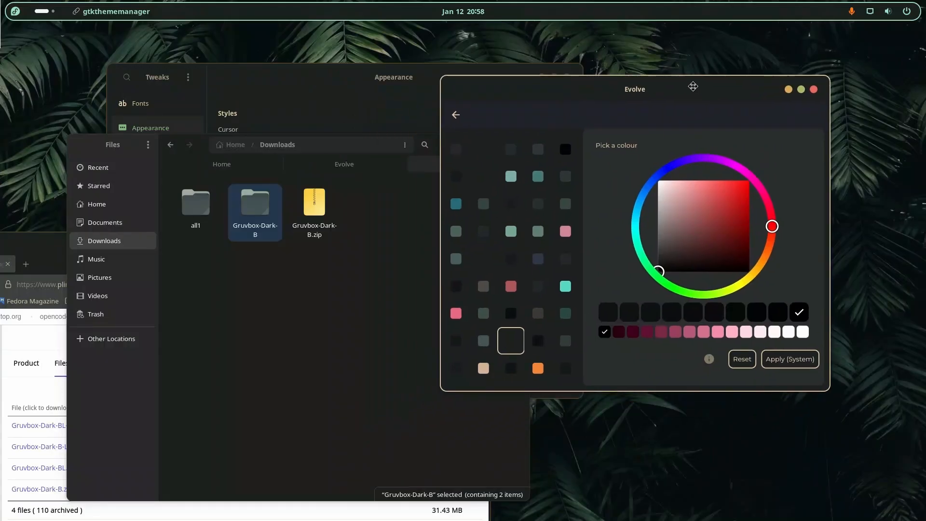
{"action": "scroll", "coordinate": [564, 206], "scroll_direction": "up", "scroll_amount": 1}
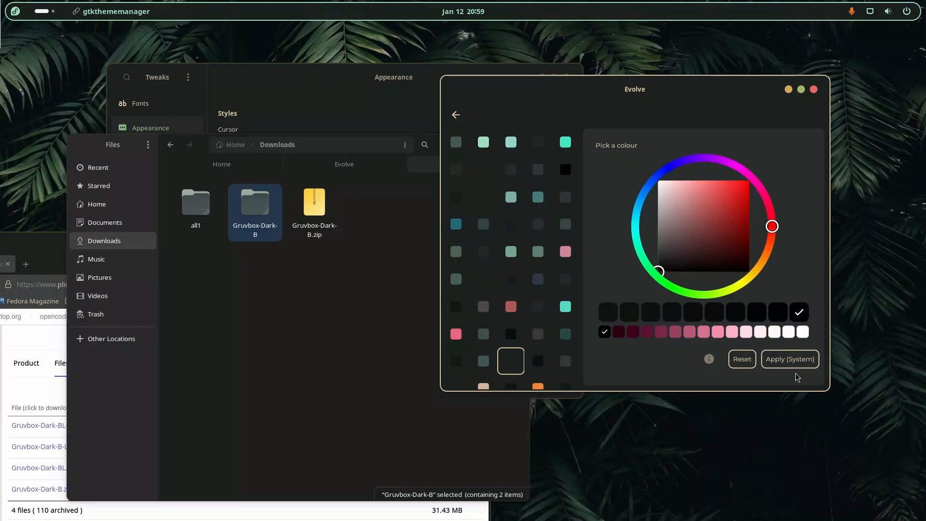
Leave the current palette and open the GTK 3.0 Gruvbox-Dark-B theme's colours for editing
{"action": "left_click", "coordinate": [456, 115]}
{"action": "left_click", "coordinate": [766, 116]}
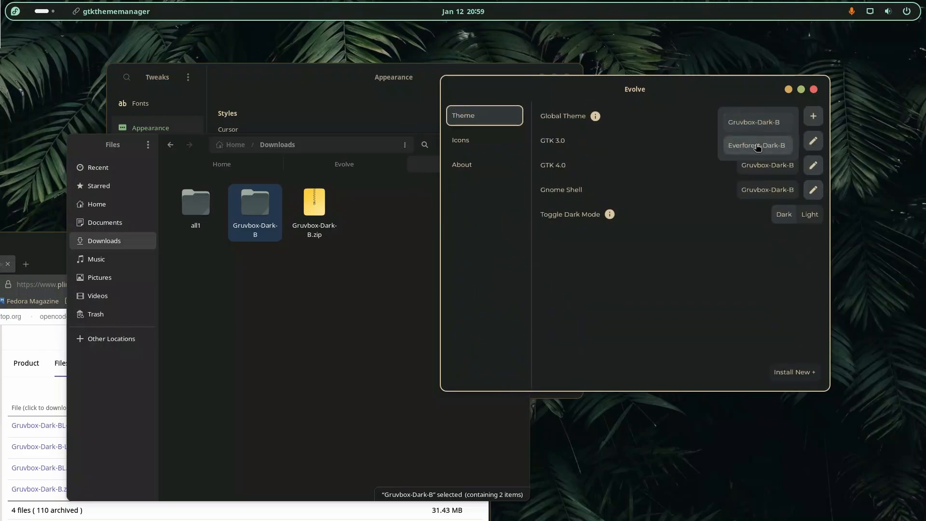
{"action": "left_click", "coordinate": [730, 258]}
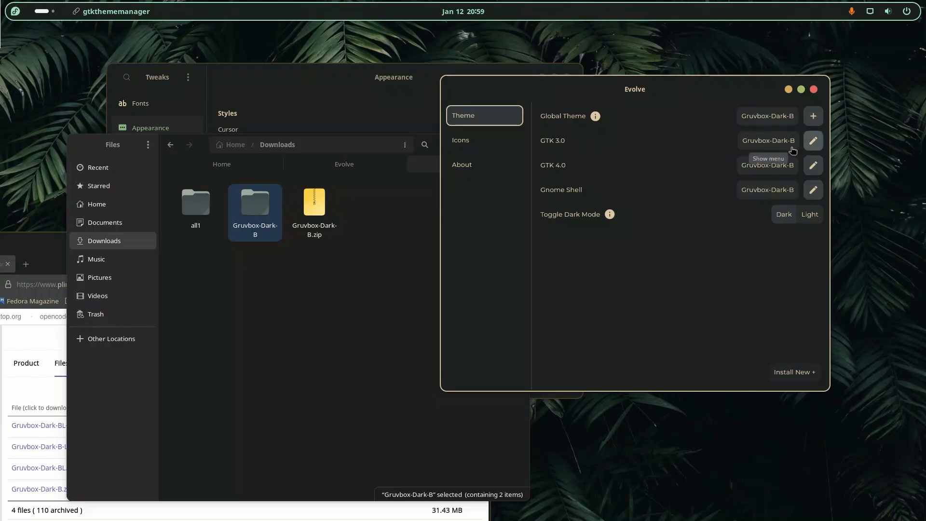
{"action": "left_click", "coordinate": [813, 140]}
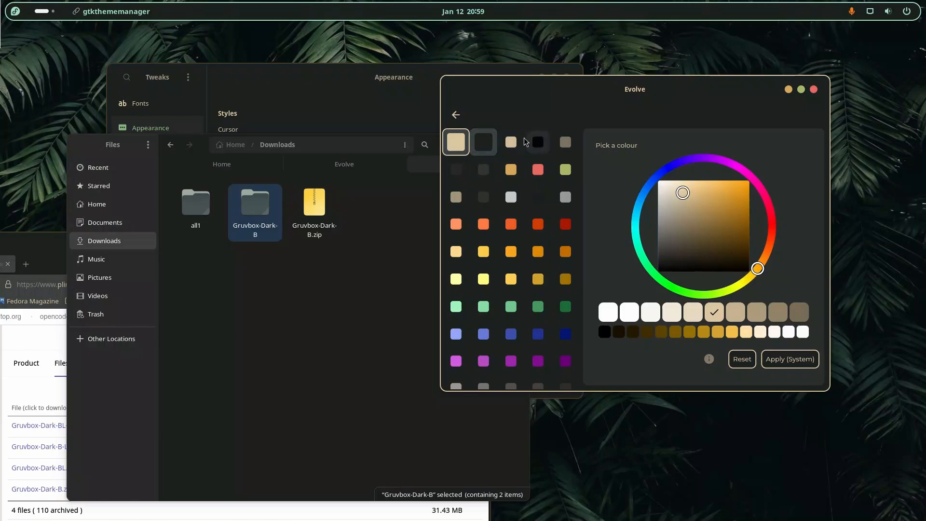
{"action": "left_click_drag", "start_coordinate": [647, 92], "coordinate": [601, 84]}
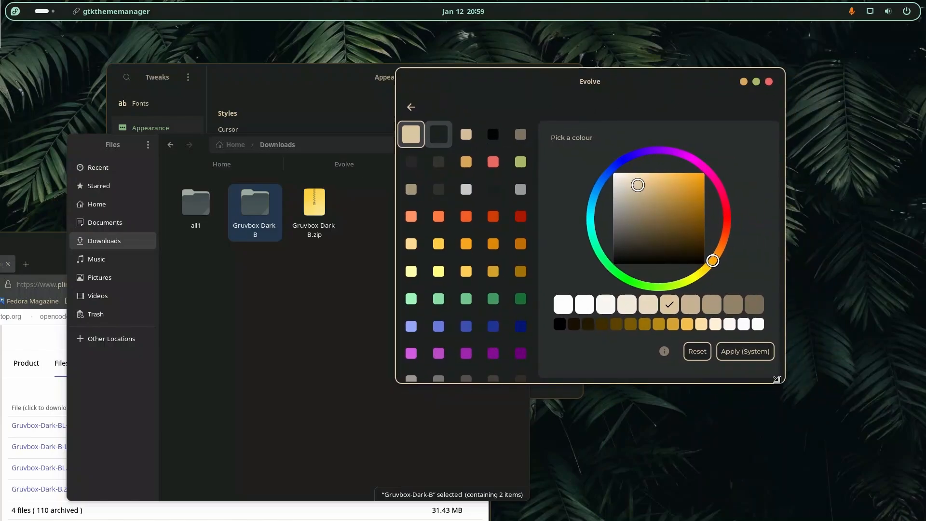
Recolour the GTK 3.0 theme's dark background swatch, trying red shades and settling on a dark greyish green
{"action": "left_click", "coordinate": [439, 134]}
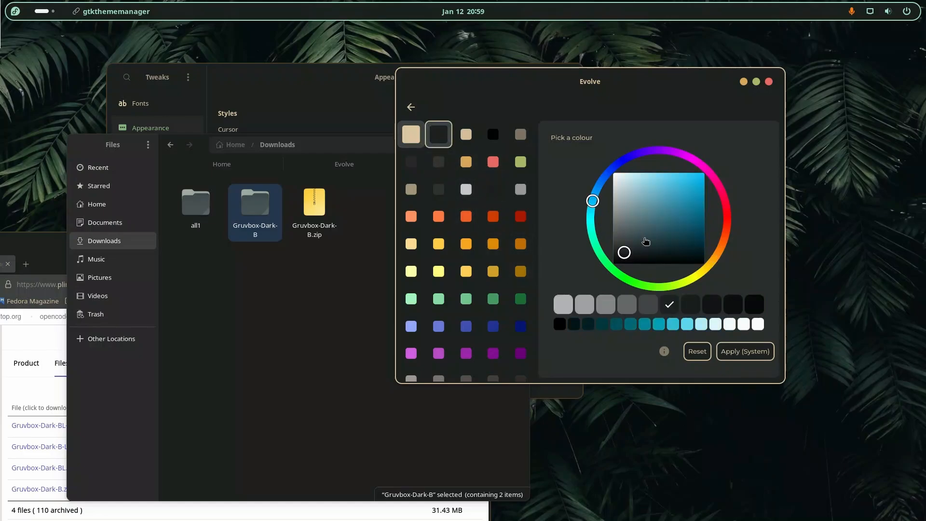
{"action": "left_click", "coordinate": [726, 206]}
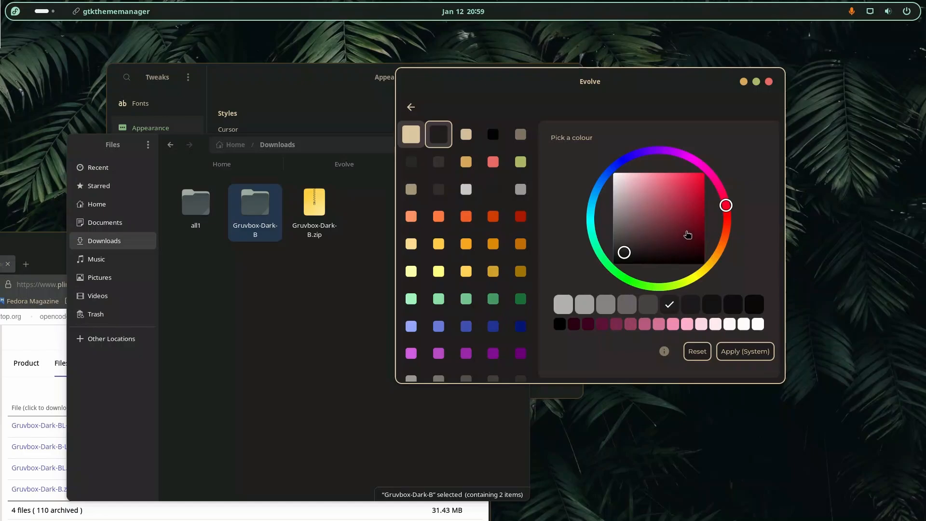
{"action": "left_click", "coordinate": [666, 214]}
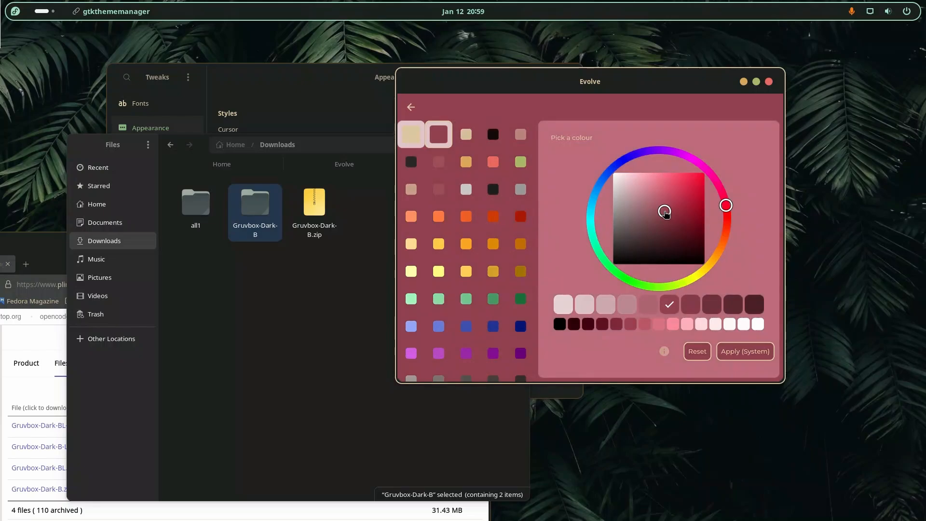
{"action": "left_click", "coordinate": [642, 236]}
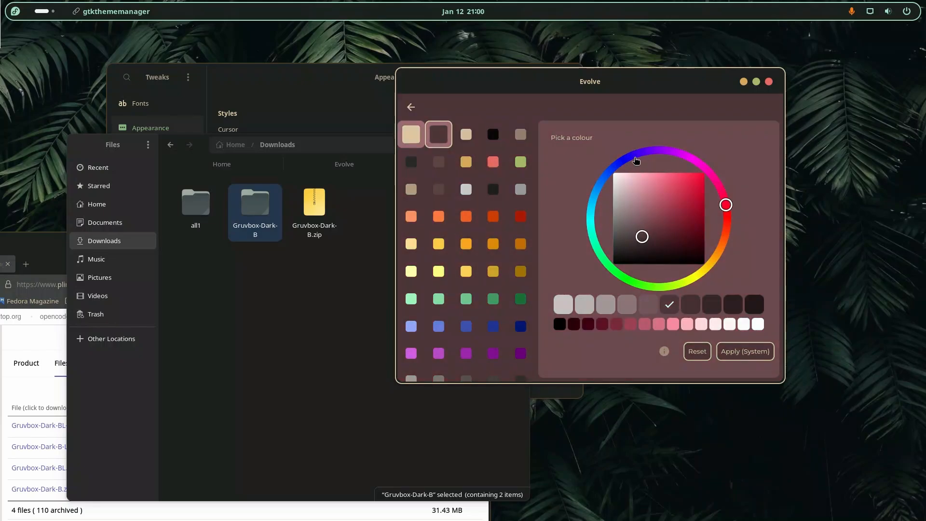
{"action": "left_click", "coordinate": [644, 151]}
{"action": "left_click", "coordinate": [610, 267]}
{"action": "left_click", "coordinate": [649, 248]}
{"action": "left_click_drag", "start_coordinate": [649, 248], "coordinate": [628, 249]}
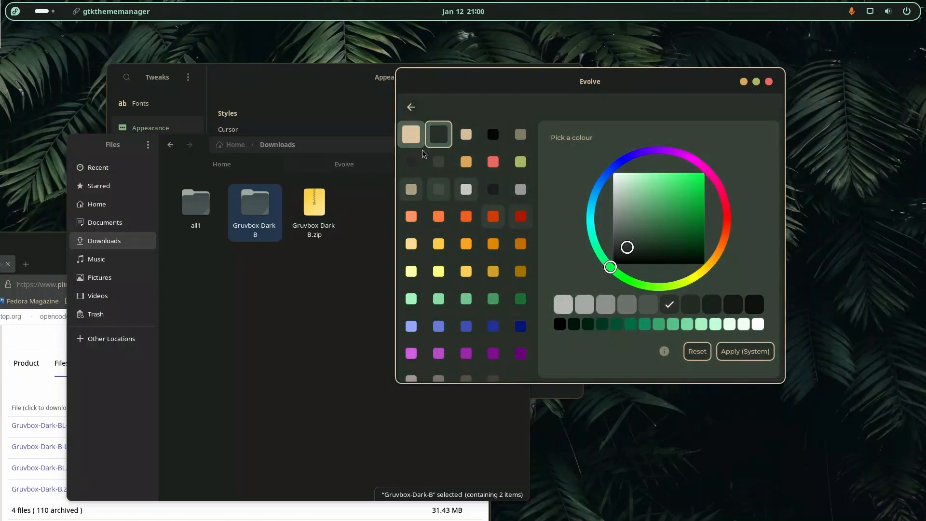
Change the theme's beige foreground swatch to a very pale pink
{"action": "left_click", "coordinate": [416, 138]}
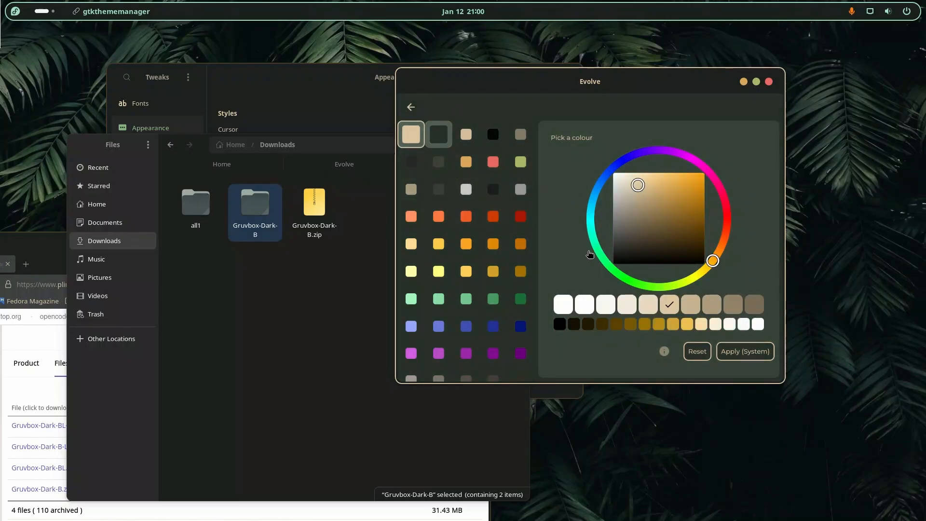
{"action": "left_click", "coordinate": [718, 186]}
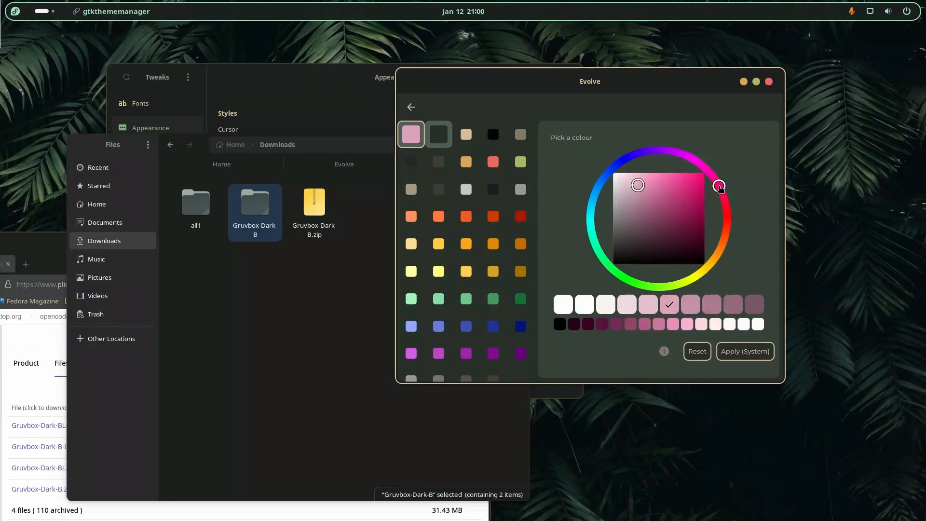
{"action": "left_click_drag", "start_coordinate": [634, 188], "coordinate": [623, 176]}
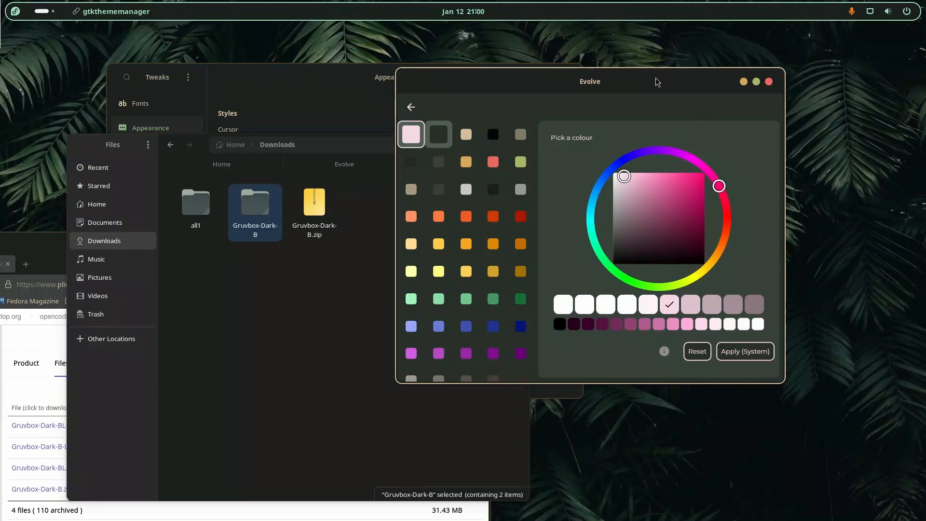
Leave the colour editor and look through the Icons and About pages before returning to the theme settings
{"action": "left_click", "coordinate": [413, 109]}
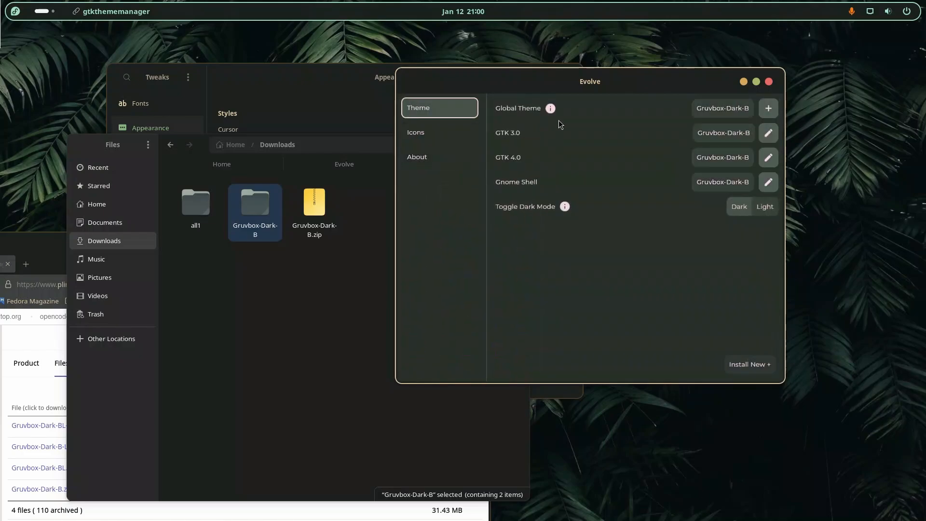
{"action": "left_click", "coordinate": [444, 137]}
{"action": "left_click", "coordinate": [444, 155]}
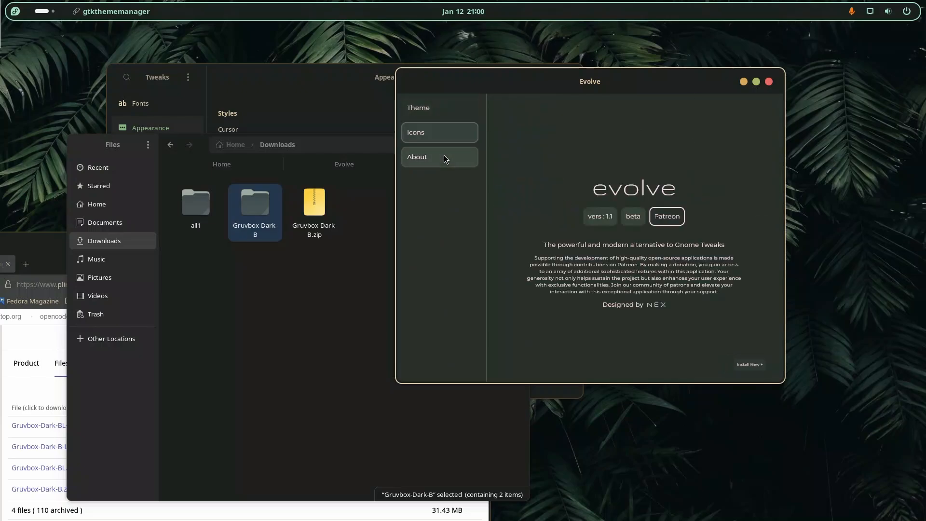
{"action": "left_click", "coordinate": [456, 104]}
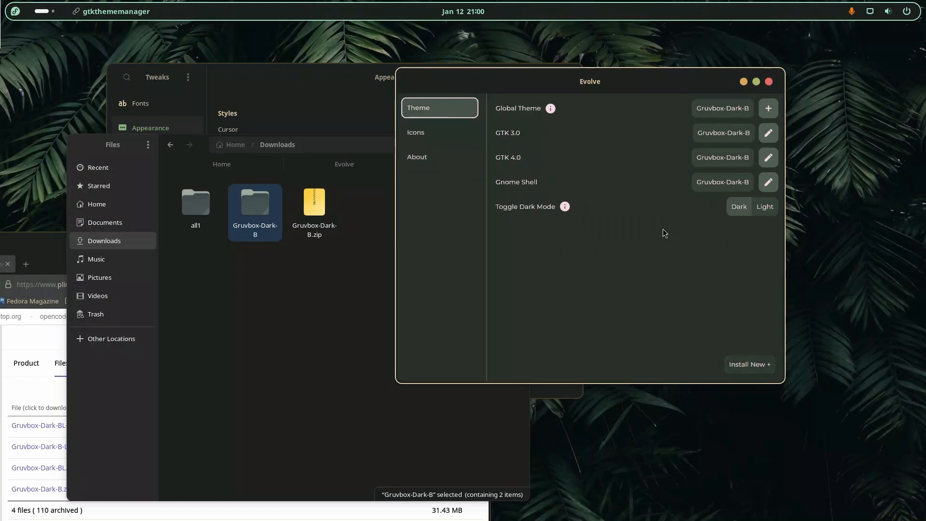
Close Evolve and relaunch it from the gtkthememanager executable in the Evolve folder
{"action": "left_click", "coordinate": [770, 82]}
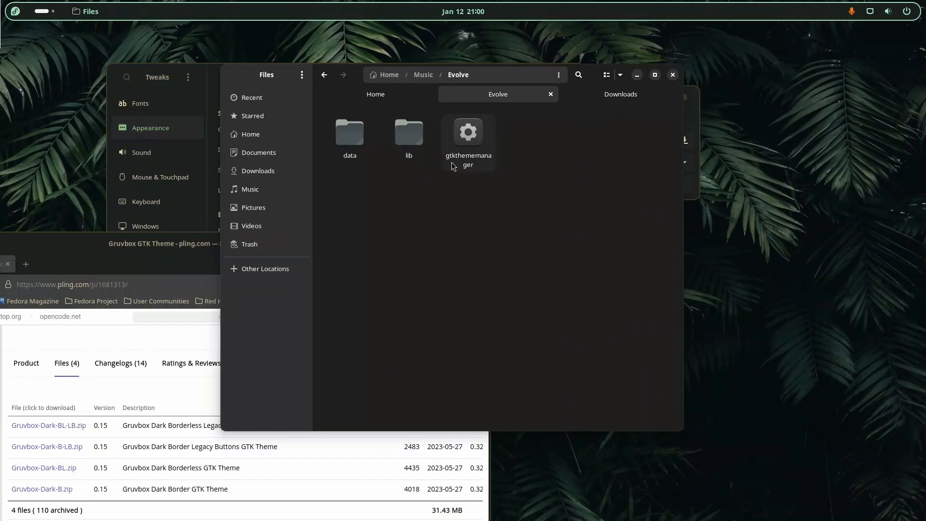
{"action": "double_click", "coordinate": [448, 155]}
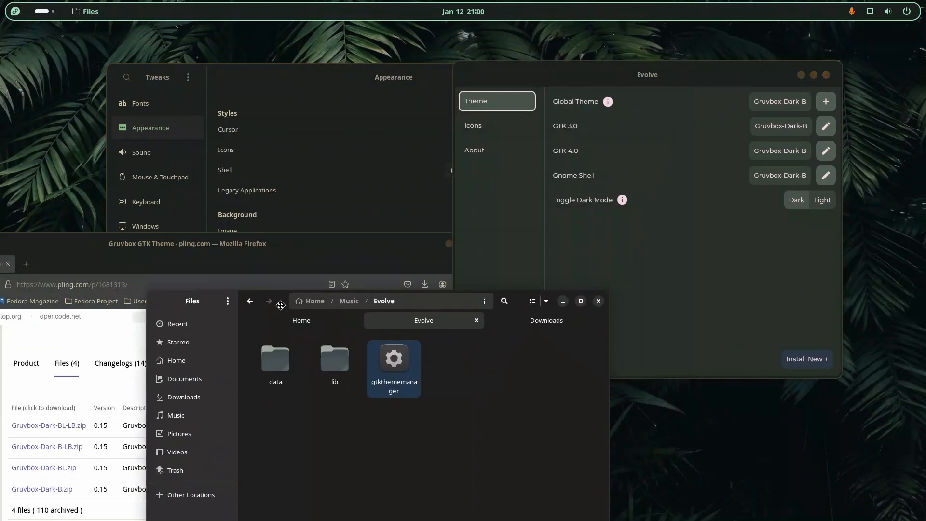
Switch to Tweaks, set the legacy applications theme to HighContrastInverse, and close Tweaks
{"action": "left_click_drag", "start_coordinate": [340, 128], "coordinate": [303, 89]}
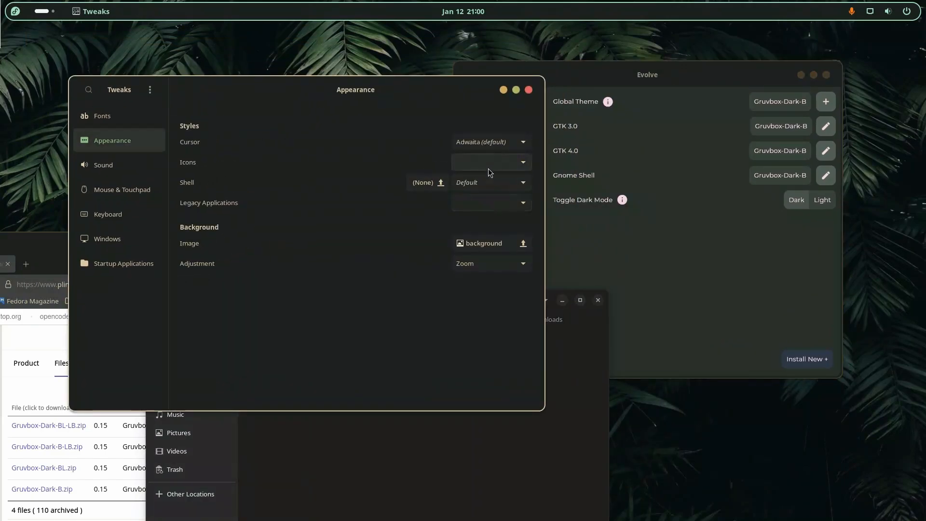
{"action": "left_click", "coordinate": [474, 204]}
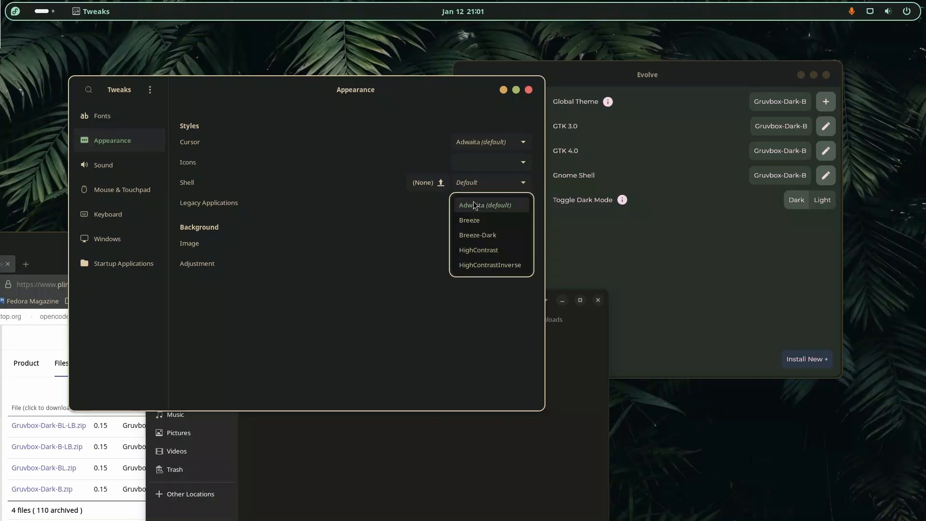
{"action": "left_click", "coordinate": [464, 265]}
{"action": "left_click", "coordinate": [470, 195]}
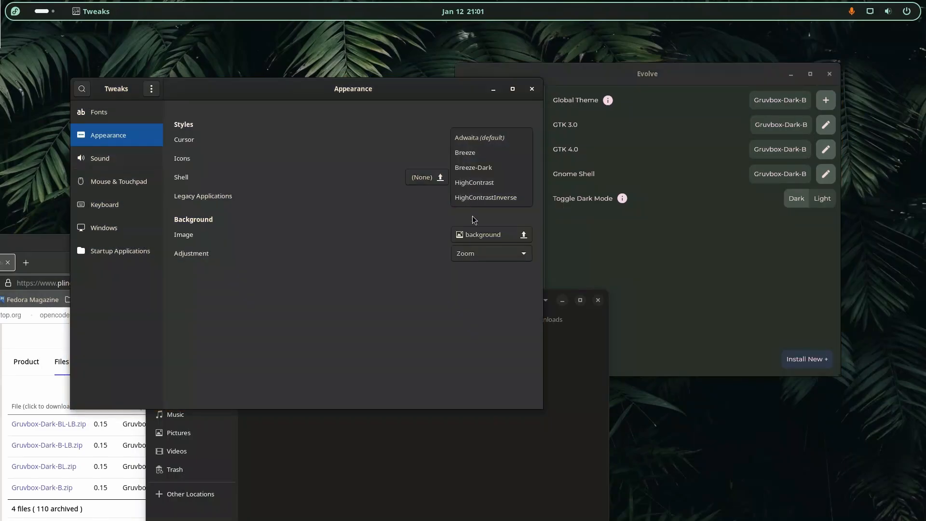
{"action": "left_click", "coordinate": [514, 86]}
{"action": "left_click", "coordinate": [533, 90]}
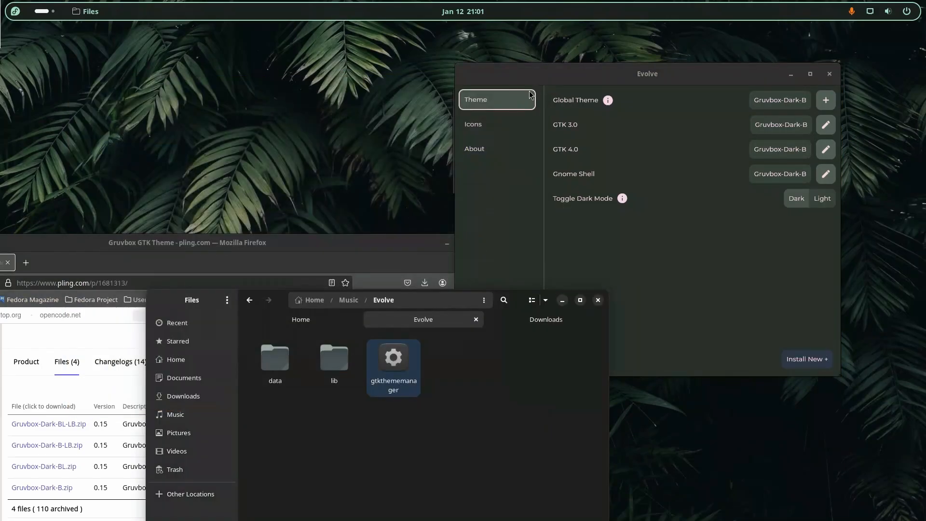
Reopen Tweaks and set the legacy applications theme to Gruvbox-Dark-B
{"action": "key", "text": "super"}
{"action": "type", "text": "twe"}
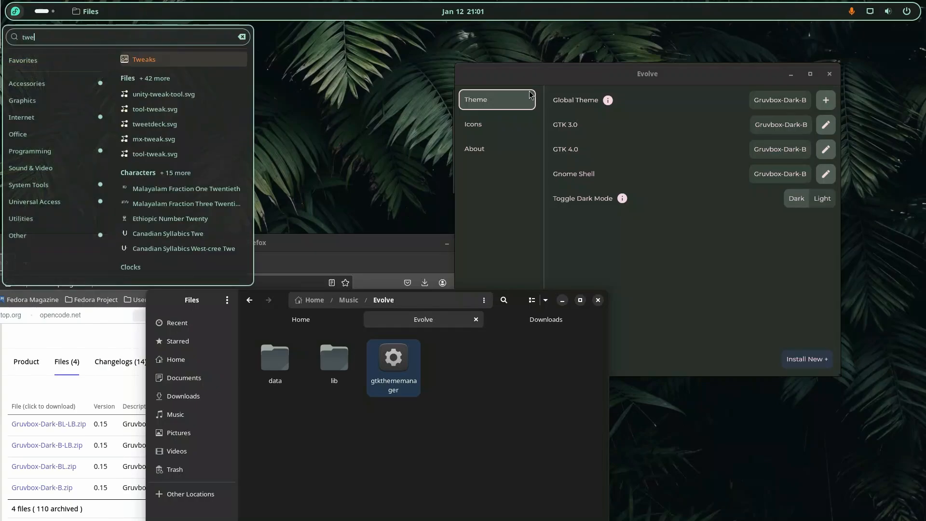
{"action": "key", "text": "Return"}
{"action": "left_click_drag", "start_coordinate": [203, 45], "coordinate": [292, 68]}
{"action": "left_click", "coordinate": [477, 171]}
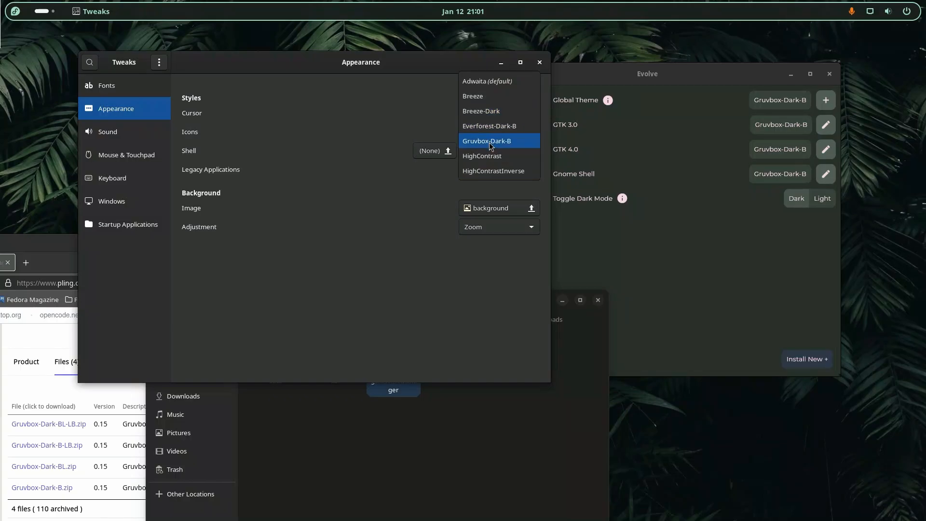
{"action": "left_click", "coordinate": [490, 143]}
Search the applications for "twe" and launch a fresh Tweaks window
{"action": "key", "text": "super"}
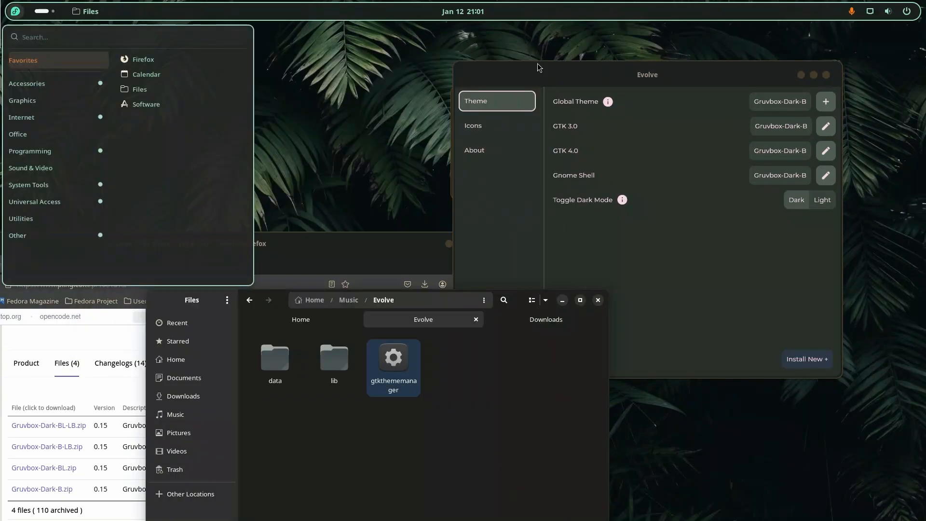
{"action": "type", "text": "twe"}
{"action": "left_click", "coordinate": [186, 59]}
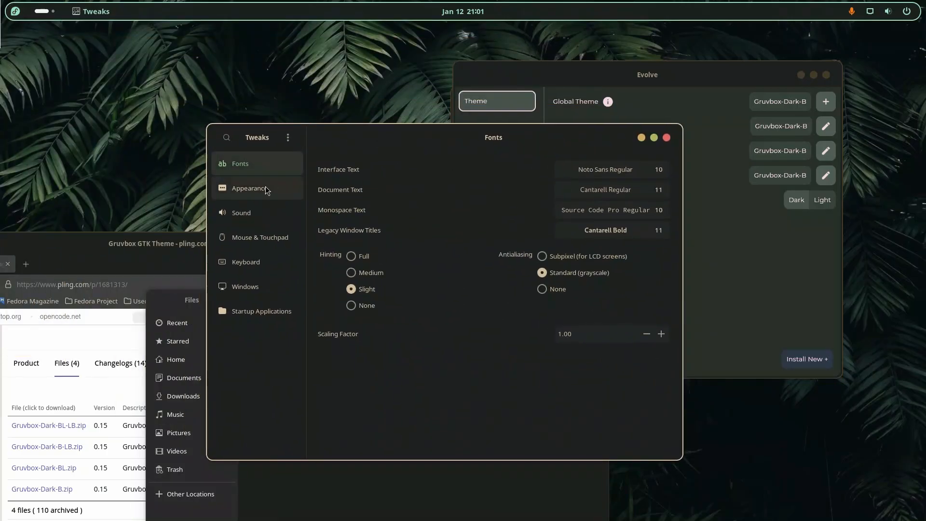
Switch to Evolve and recolour the GTK 3.0 theme's dark green background swatch to a dark maroon
{"action": "left_click", "coordinate": [520, 100]}
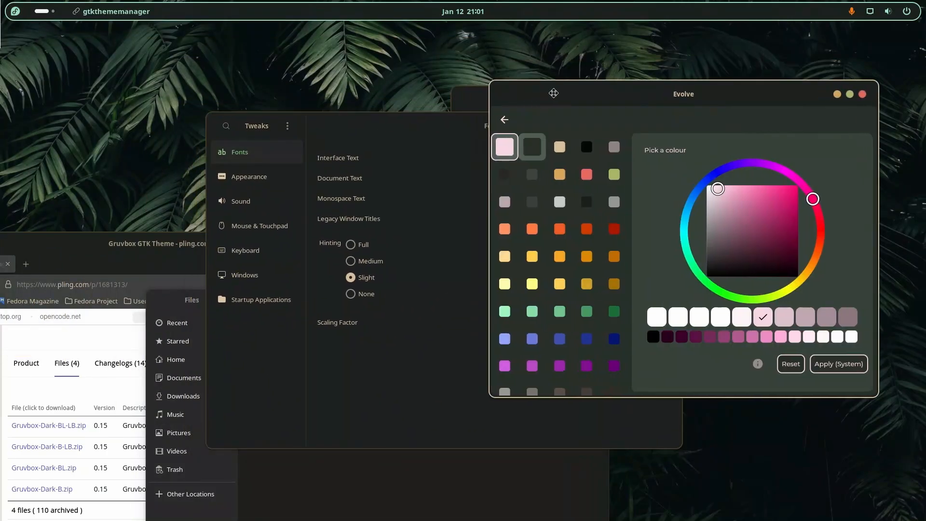
{"action": "left_click", "coordinate": [532, 145]}
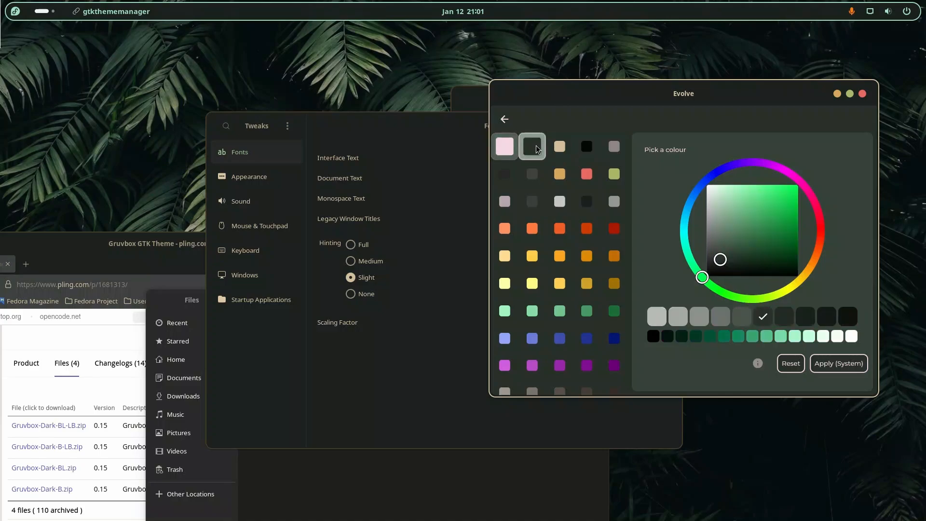
{"action": "left_click", "coordinate": [408, 128]}
{"action": "left_click", "coordinate": [634, 89]}
{"action": "left_click", "coordinate": [818, 210]}
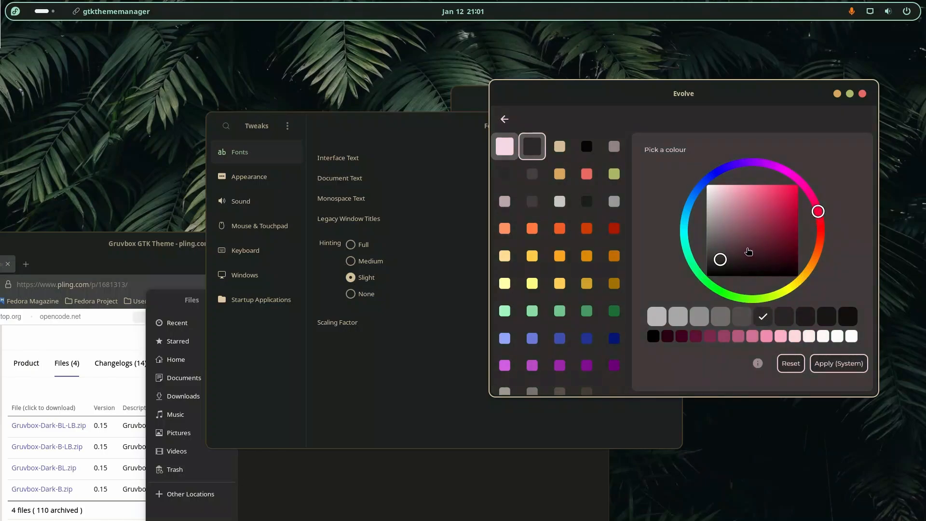
{"action": "left_click", "coordinate": [739, 249]}
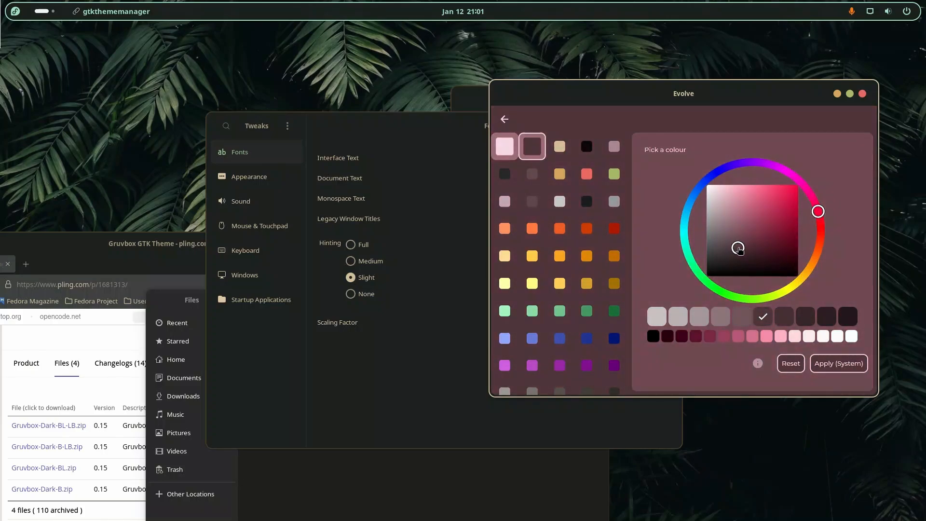
Recolour the GTK 3.0 theme's light pink foreground swatch to a pale mint green
{"action": "left_click_drag", "start_coordinate": [477, 124], "coordinate": [440, 122]}
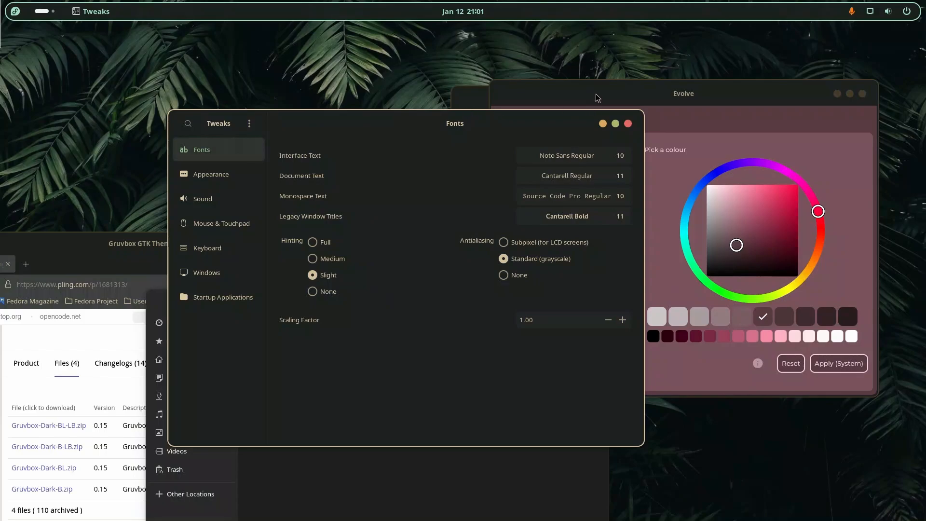
{"action": "left_click_drag", "start_coordinate": [596, 95], "coordinate": [599, 94]}
{"action": "left_click", "coordinate": [508, 145]}
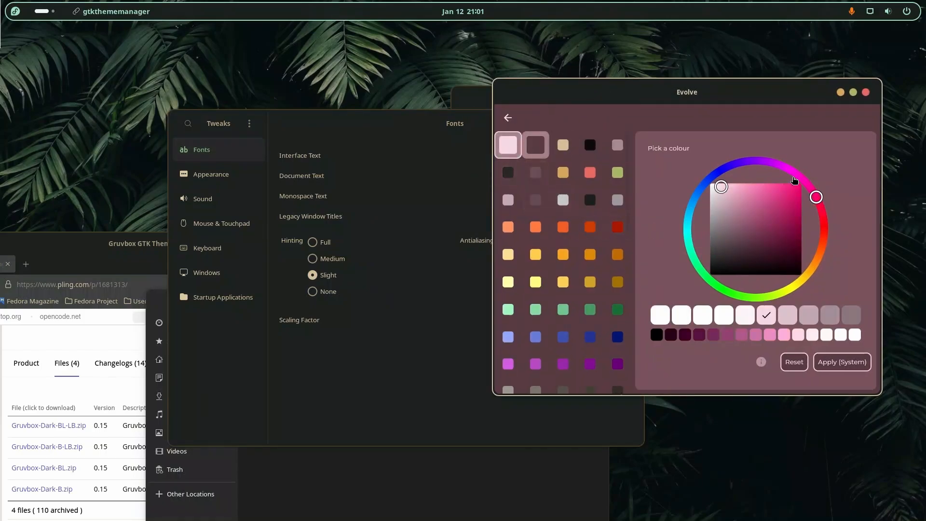
{"action": "left_click", "coordinate": [696, 264]}
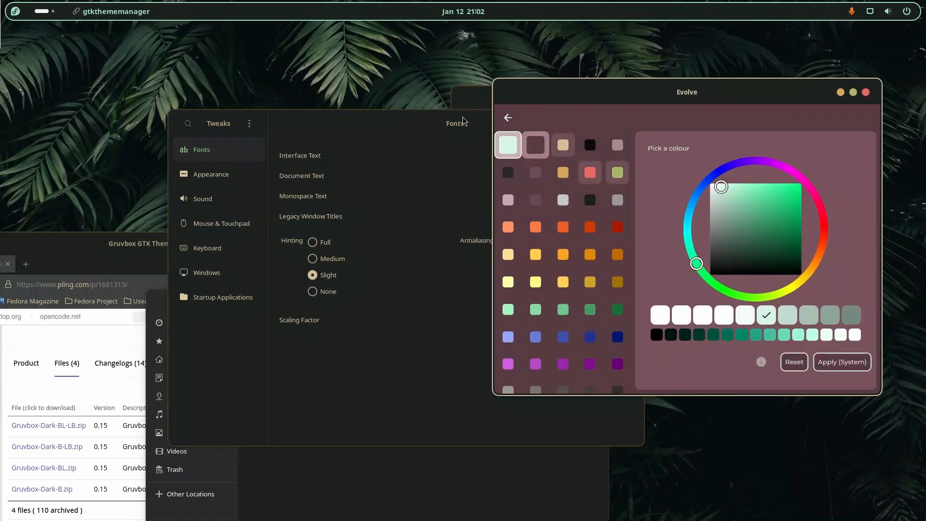
Leave the colour editor, close Evolve, and relaunch it from the gtkthememanager file in the Evolve folder
{"action": "key", "text": "Escape"}
{"action": "left_click", "coordinate": [410, 403]}
{"action": "left_click", "coordinate": [708, 291]}
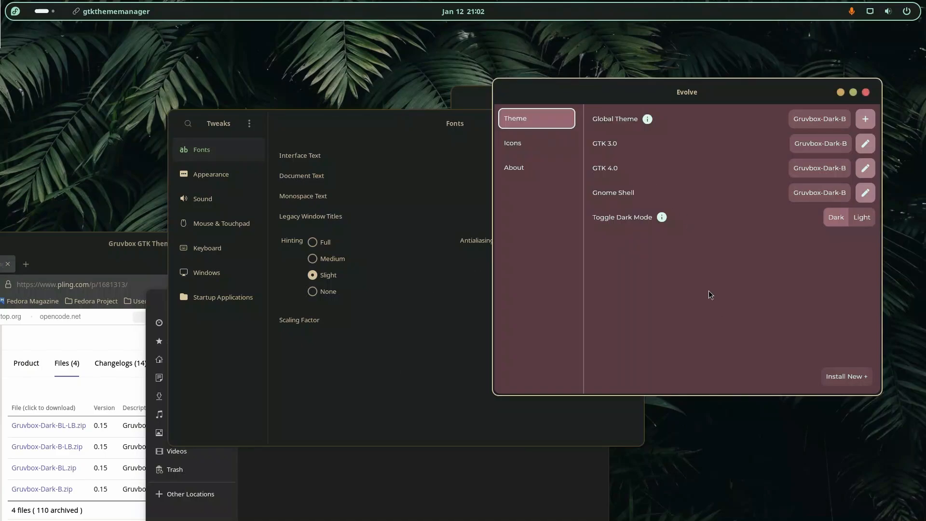
{"action": "left_click", "coordinate": [327, 395]}
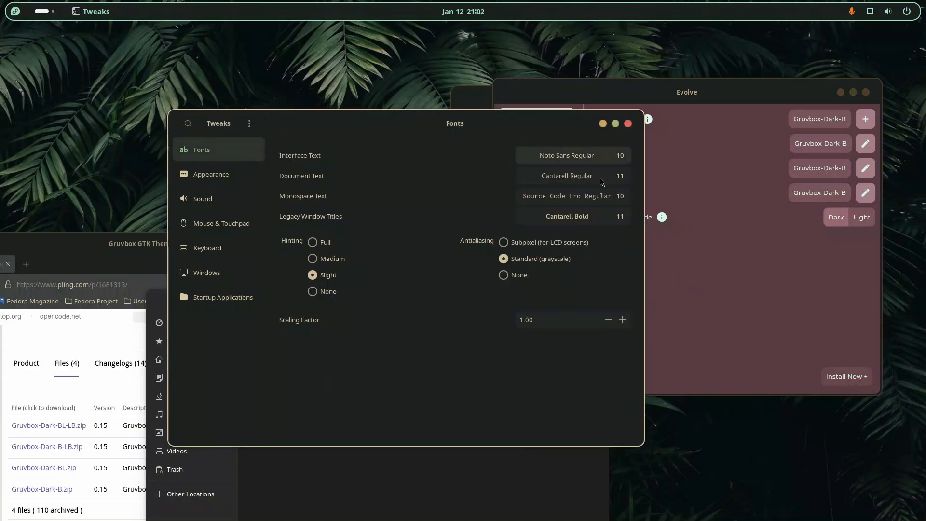
{"action": "left_click", "coordinate": [864, 106]}
{"action": "left_click", "coordinate": [865, 91]}
{"action": "left_click", "coordinate": [365, 473]}
{"action": "double_click", "coordinate": [377, 367]}
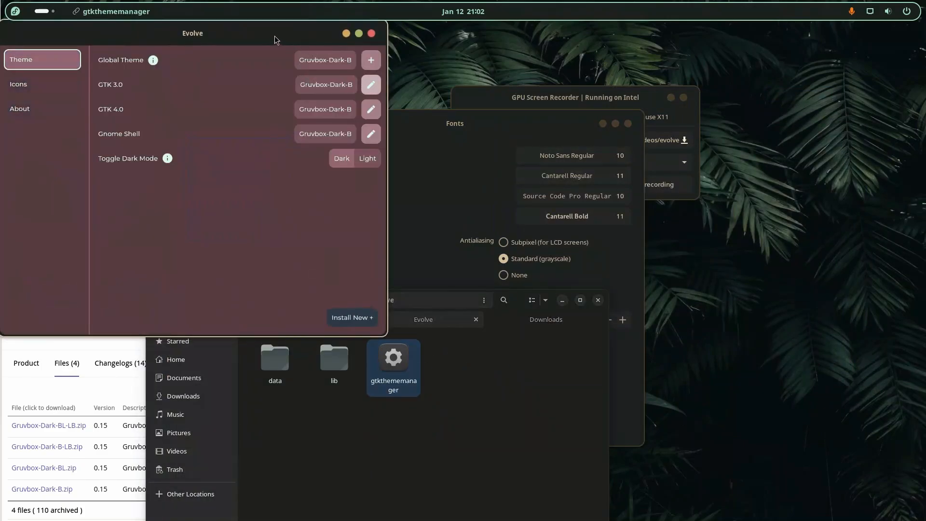
Toggle dark mode to Light and back to Dark in the relaunched Evolve window
{"action": "left_click_drag", "start_coordinate": [276, 41], "coordinate": [735, 114]}
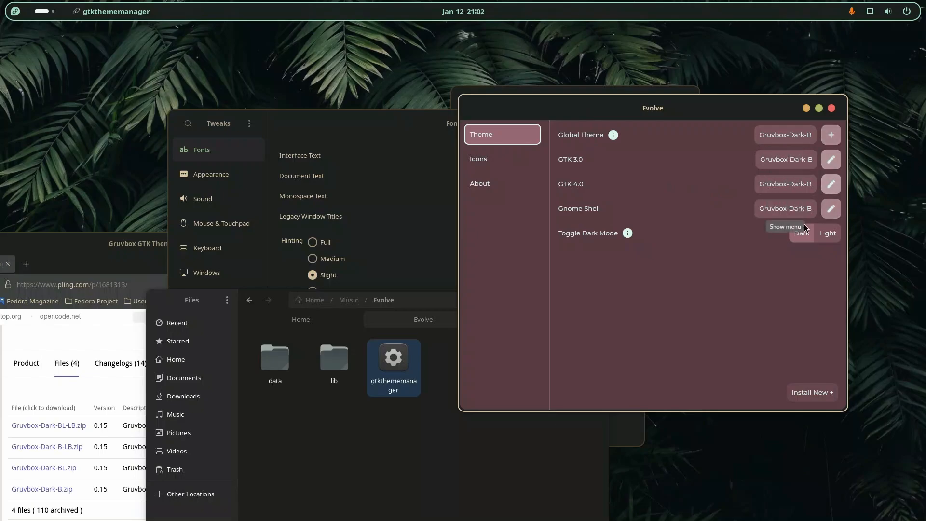
{"action": "left_click", "coordinate": [811, 239]}
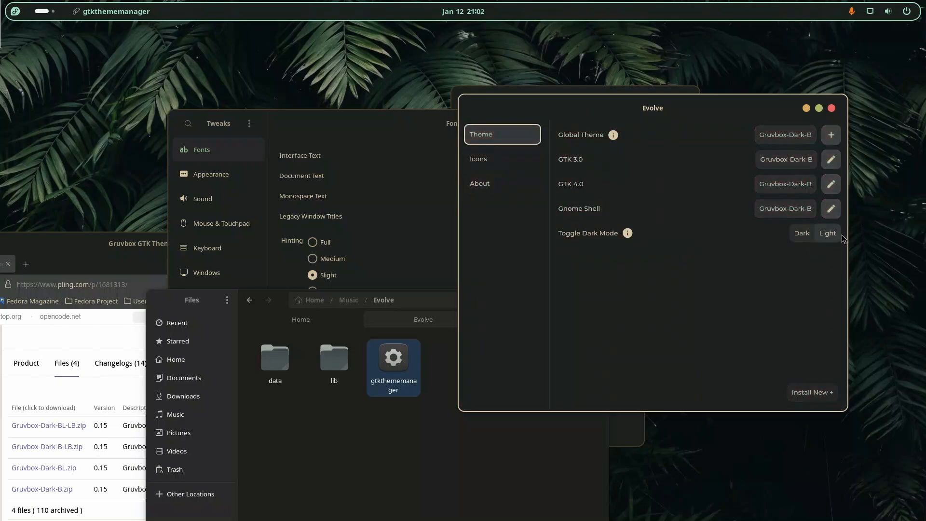
{"action": "left_click", "coordinate": [801, 238]}
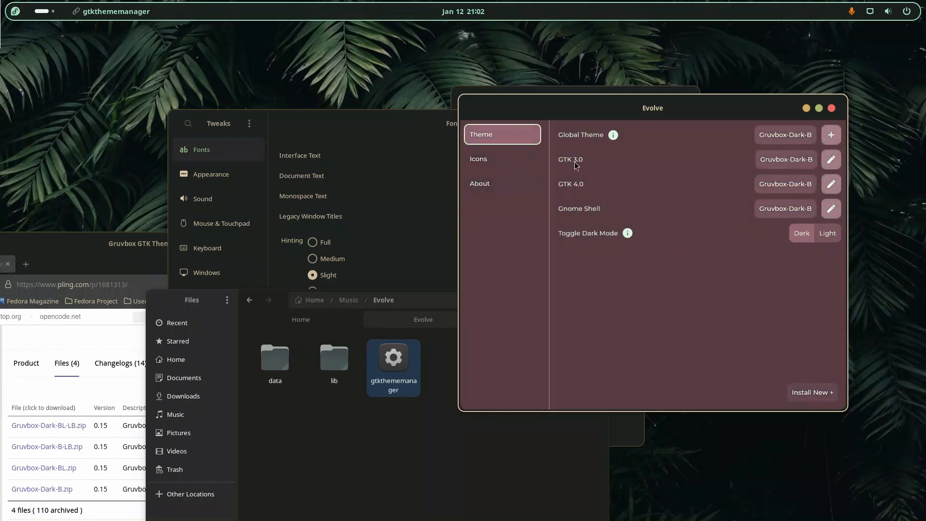
Reset the edited GTK 3.0 theme colours to their originals in the colour editor
{"action": "left_click_drag", "start_coordinate": [715, 115], "coordinate": [775, 136]}
{"action": "left_click", "coordinate": [891, 208]}
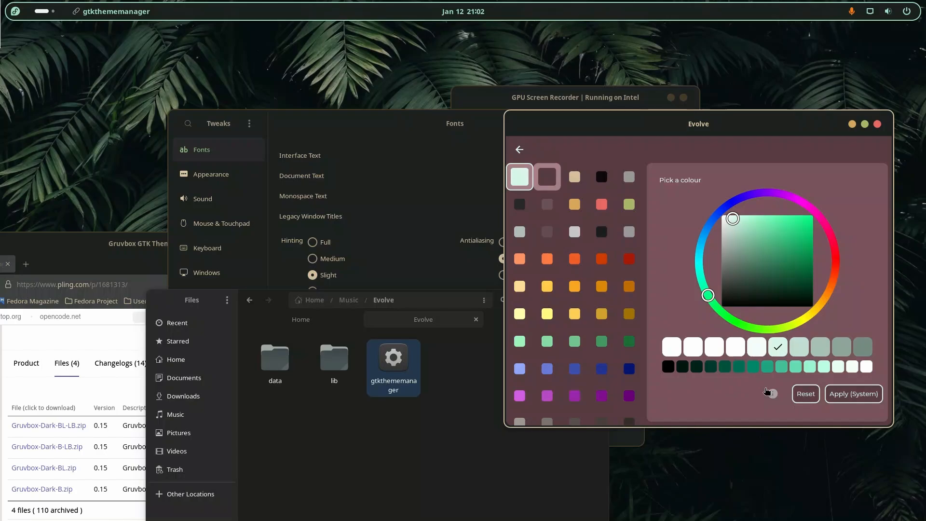
{"action": "left_click_drag", "start_coordinate": [421, 139], "coordinate": [409, 79]}
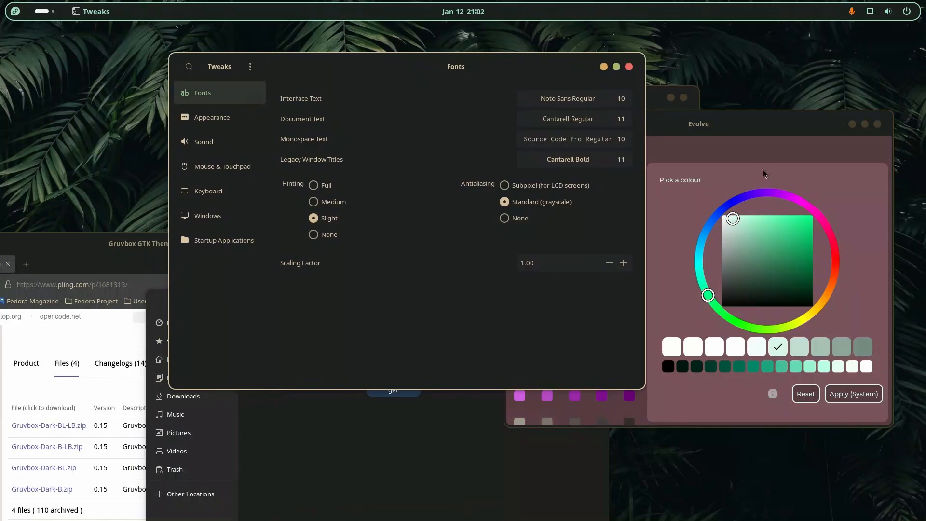
{"action": "left_click", "coordinate": [660, 280]}
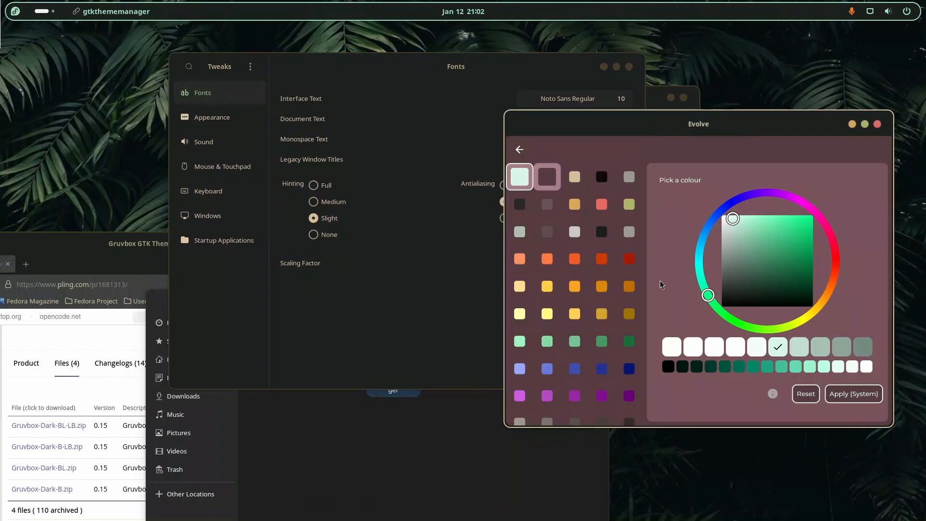
{"action": "left_click", "coordinate": [810, 395]}
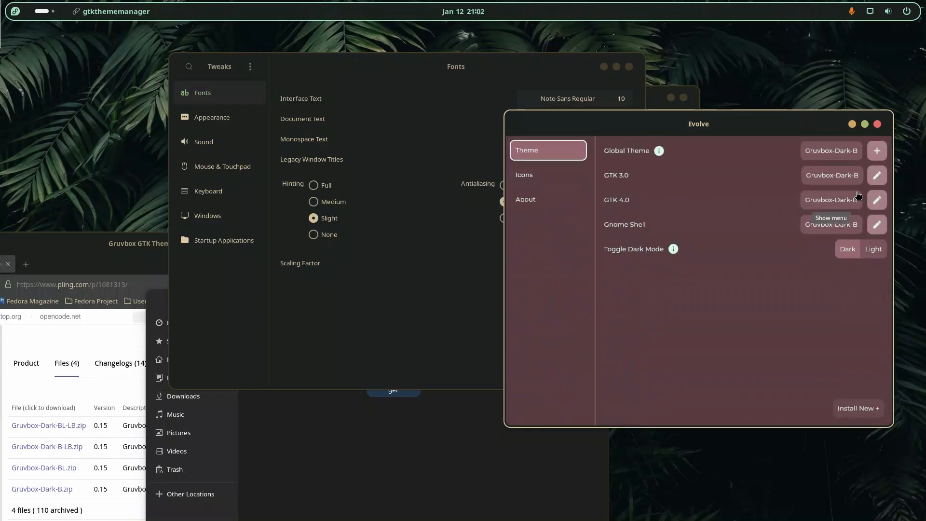
{"action": "left_click", "coordinate": [877, 175]}
{"action": "left_click", "coordinate": [804, 395]}
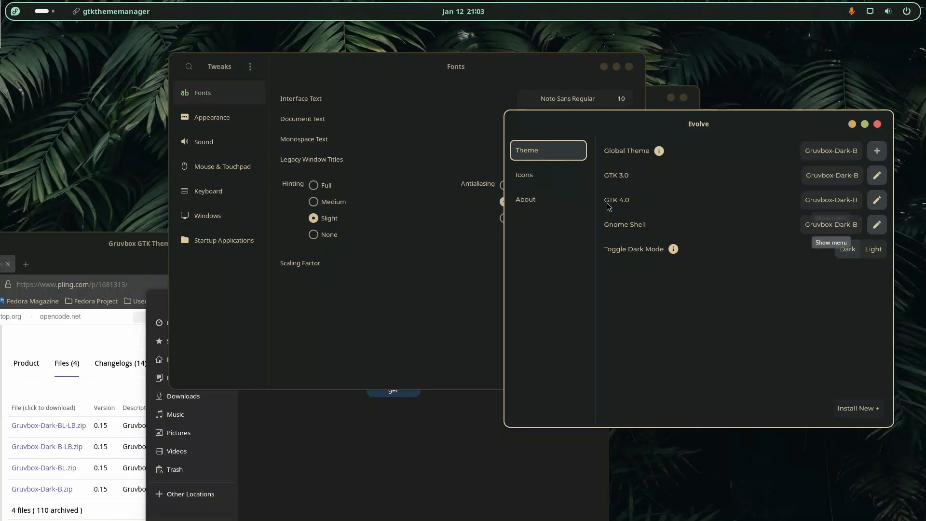
{"action": "left_click", "coordinate": [562, 174]}
{"action": "left_click", "coordinate": [558, 155]}
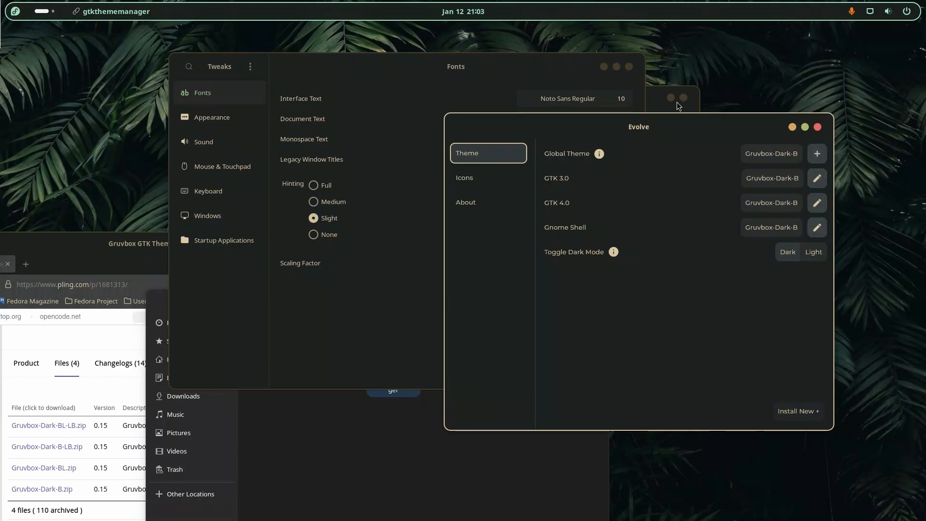
{"action": "left_click", "coordinate": [822, 157]}
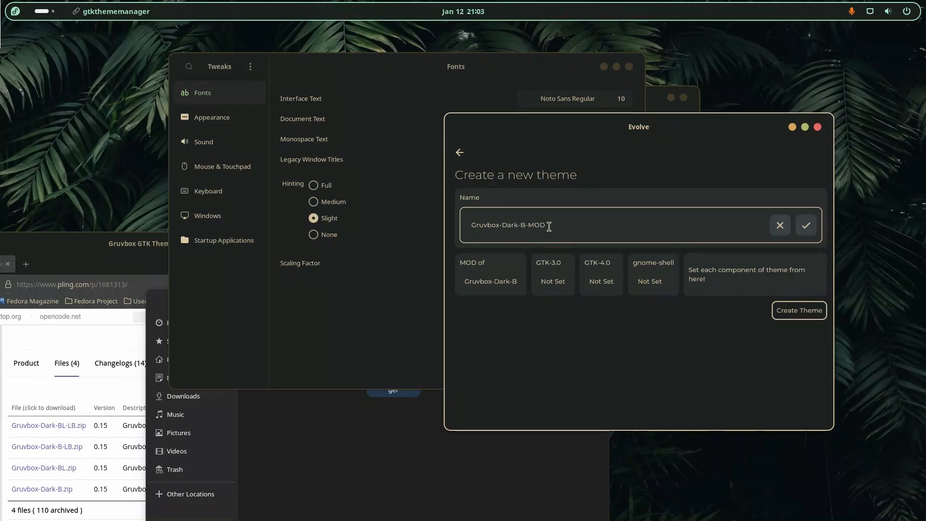
{"action": "left_click", "coordinate": [460, 153]}
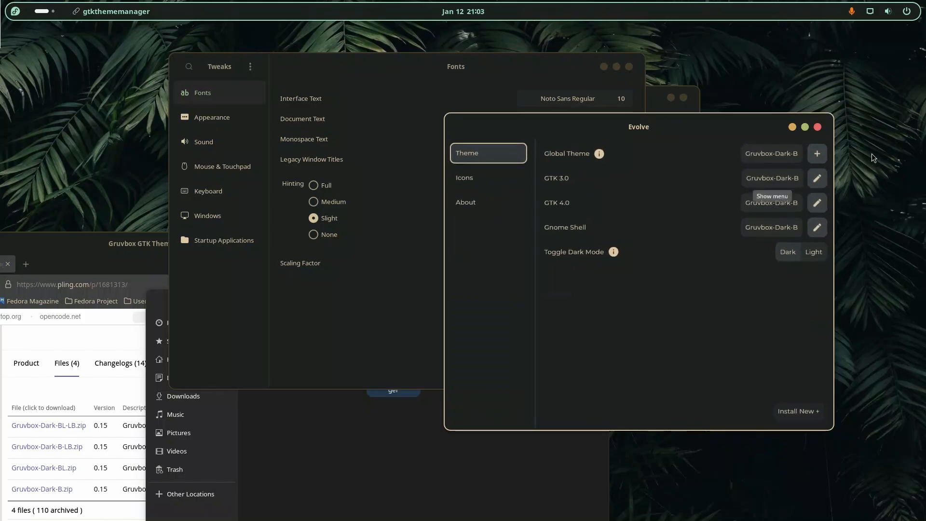
Select Everforest-Dark-B as the global theme and open the form for a new modified theme based on it
{"action": "left_click", "coordinate": [765, 155]}
{"action": "left_click", "coordinate": [746, 182]}
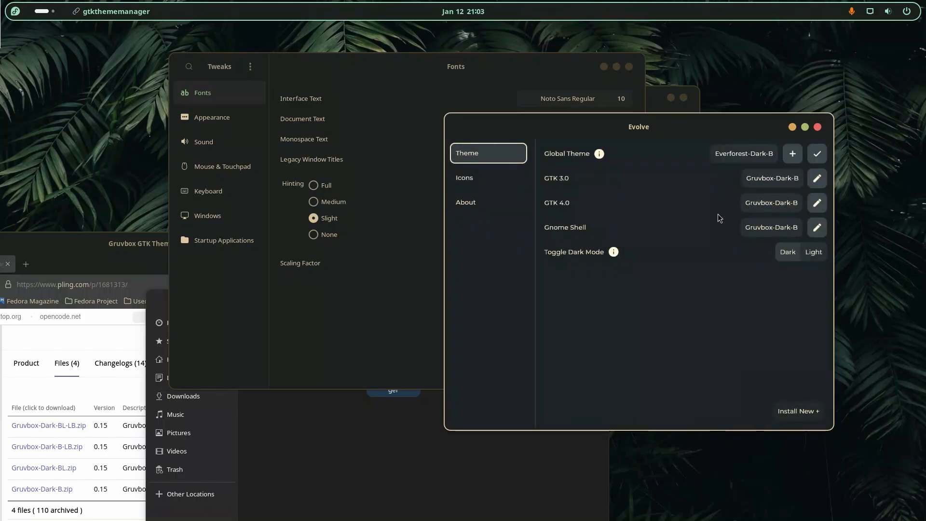
{"action": "left_click", "coordinate": [792, 153]}
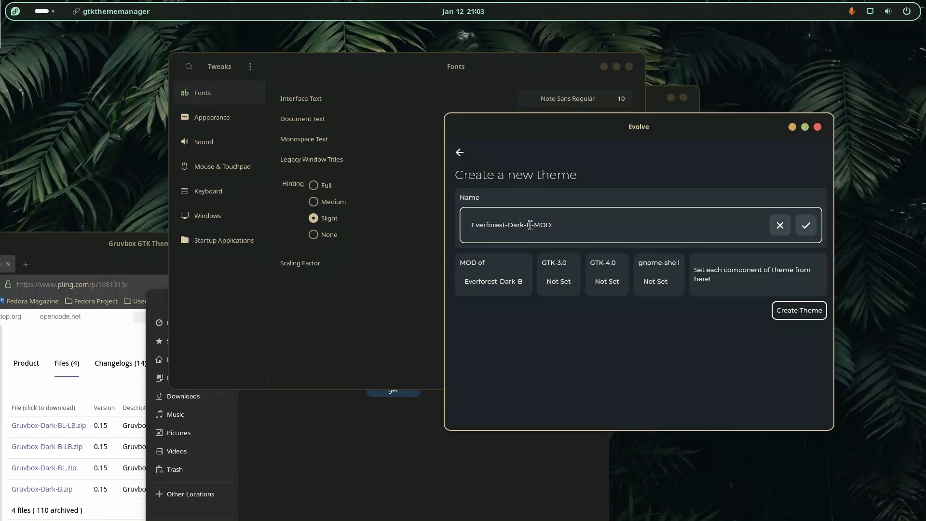
{"action": "left_click_drag", "start_coordinate": [532, 225], "coordinate": [570, 227]}
Create the theme Everforest-Dark-B-MOD with Gruvbox-Dark-B for GTK-3.0 and gnome-shell and Everforest-Dark-B for GTK-4.0
{"action": "left_click", "coordinate": [557, 289]}
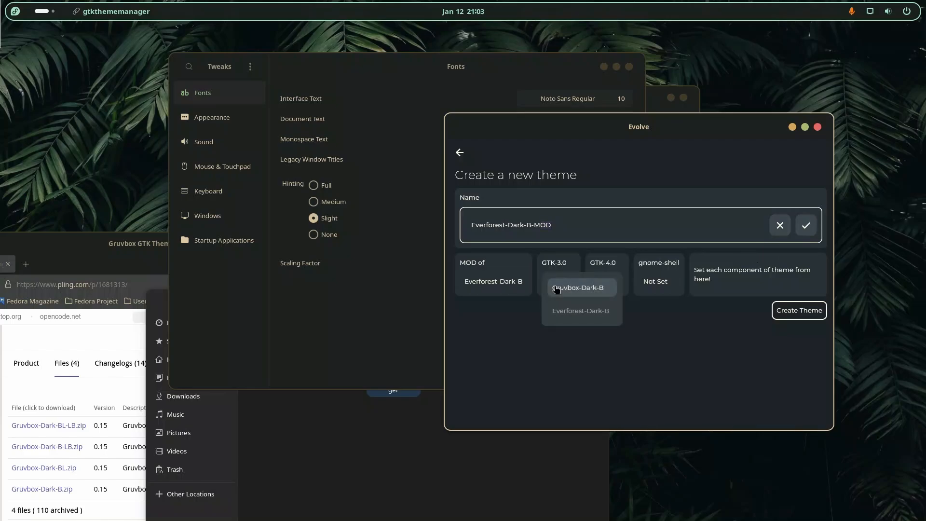
{"action": "left_click", "coordinate": [581, 313]}
{"action": "left_click", "coordinate": [632, 285]}
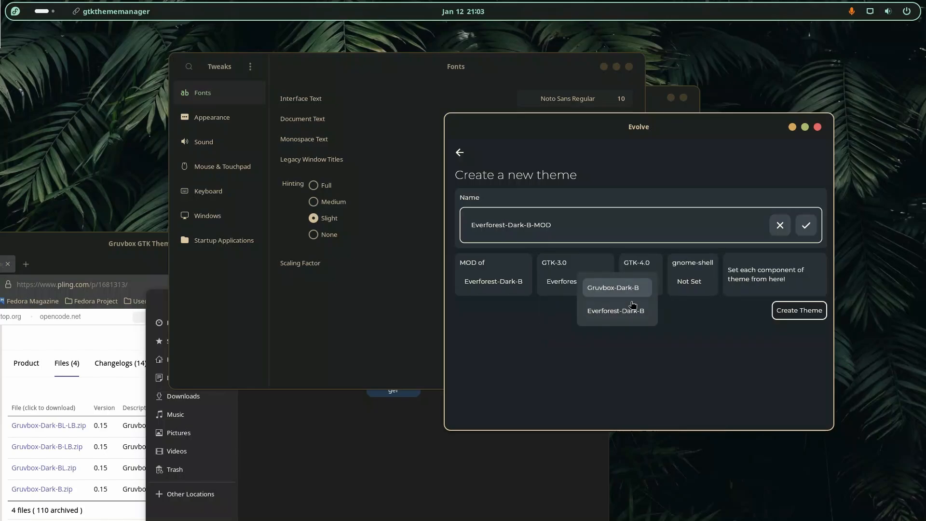
{"action": "left_click", "coordinate": [633, 311]}
{"action": "left_click", "coordinate": [564, 287]}
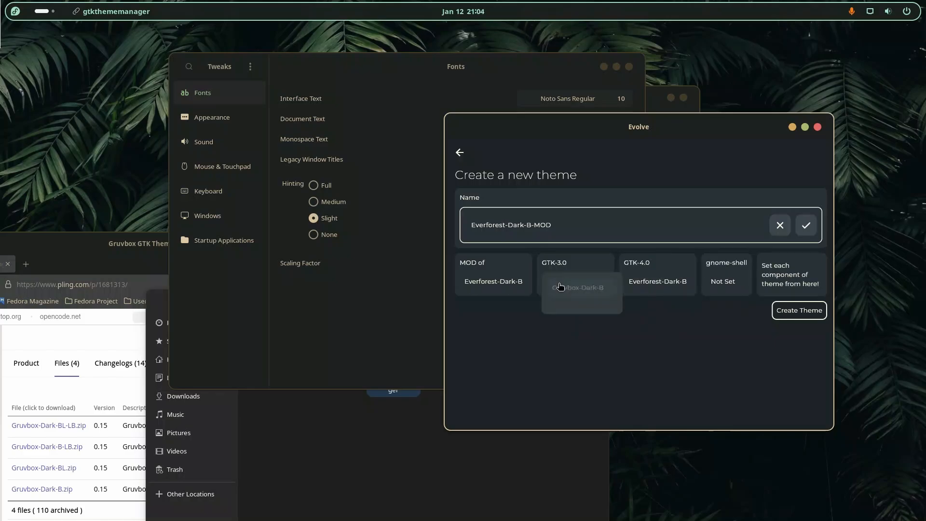
{"action": "left_click", "coordinate": [575, 289]}
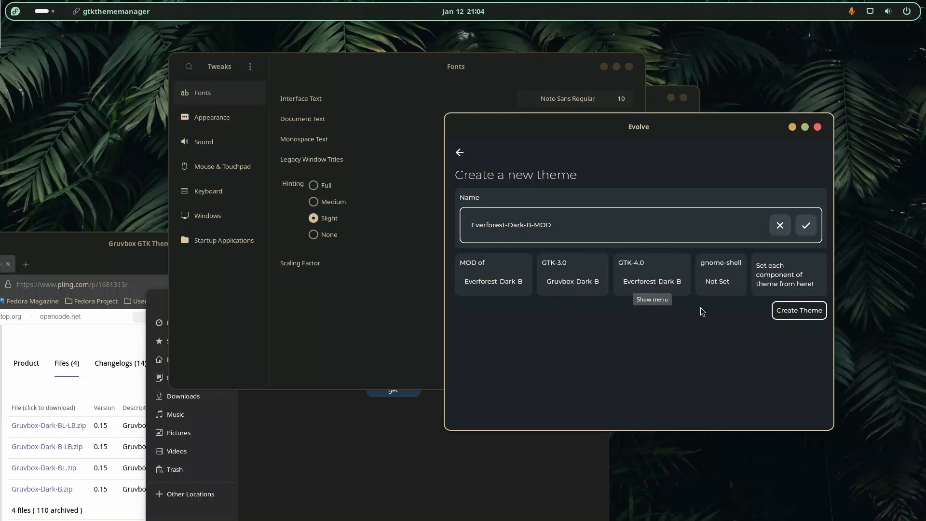
{"action": "left_click", "coordinate": [723, 289]}
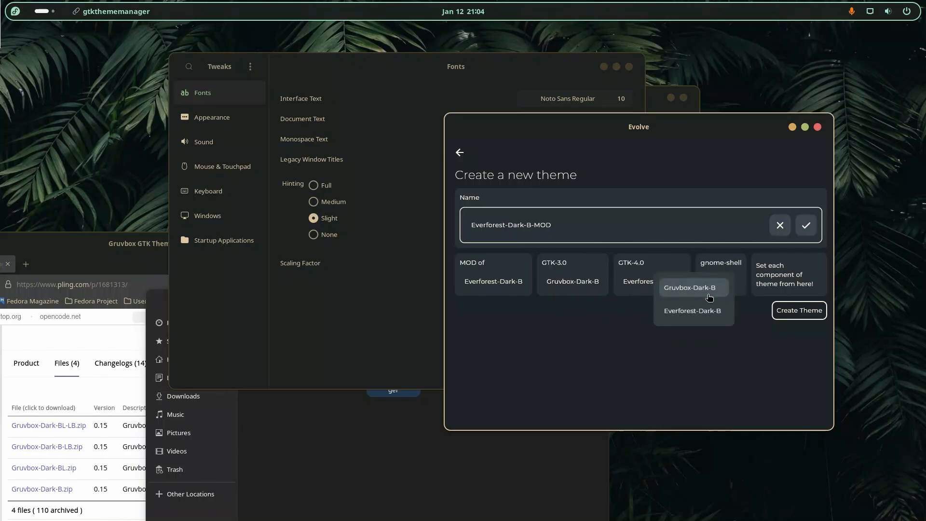
{"action": "left_click", "coordinate": [704, 295]}
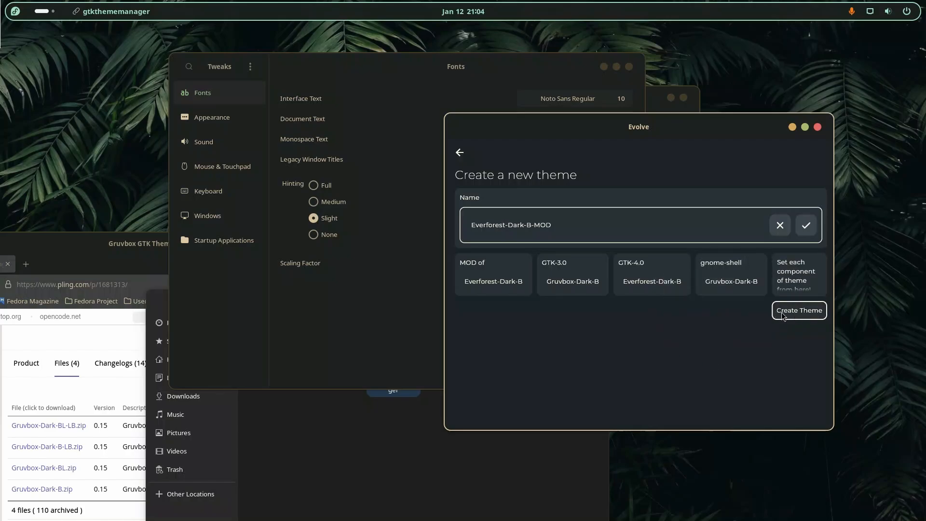
{"action": "left_click", "coordinate": [797, 314]}
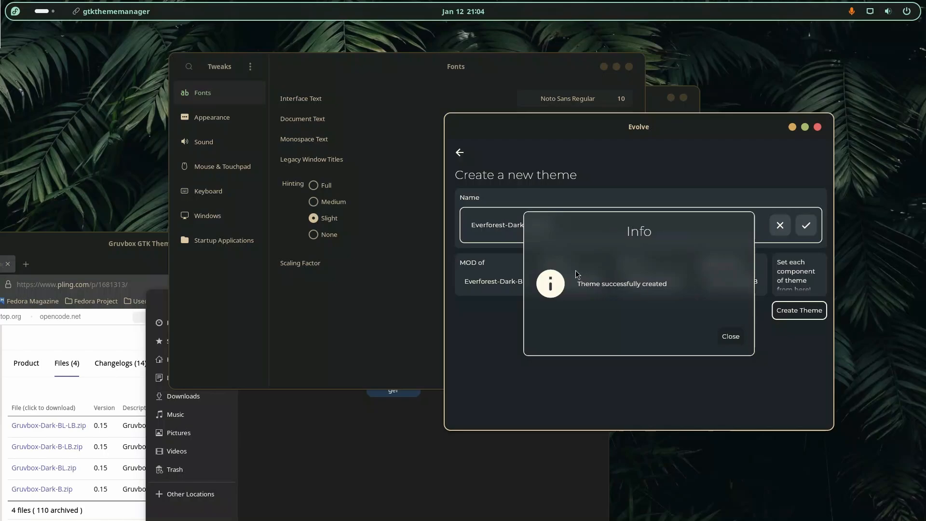
{"action": "left_click", "coordinate": [729, 342]}
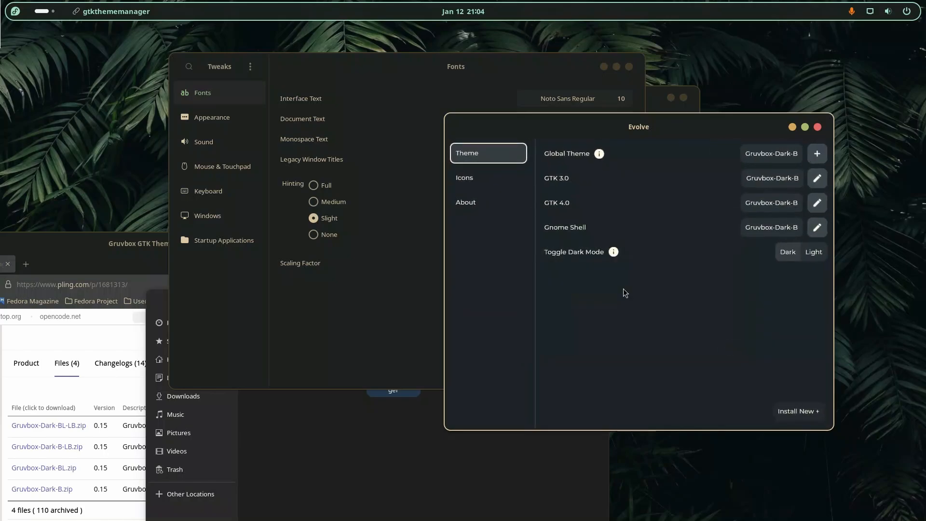
Select Everforest-Dark-B-MOD as the global theme and apply it
{"action": "left_click", "coordinate": [472, 179]}
{"action": "left_click", "coordinate": [482, 160]}
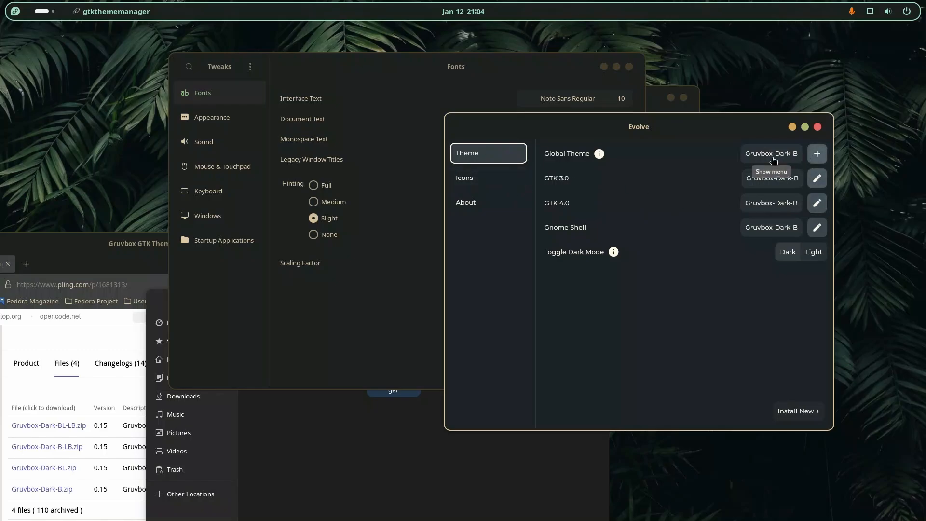
{"action": "left_click", "coordinate": [748, 183]}
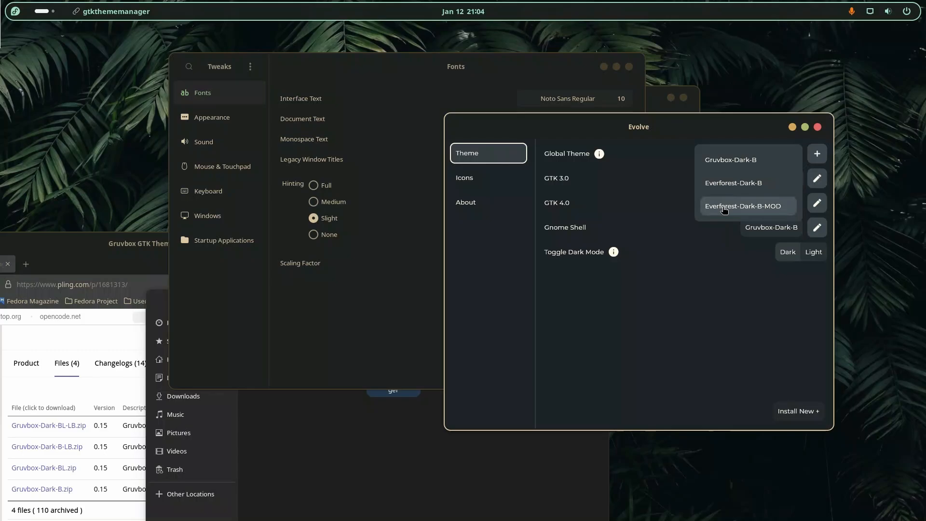
{"action": "left_click", "coordinate": [725, 208]}
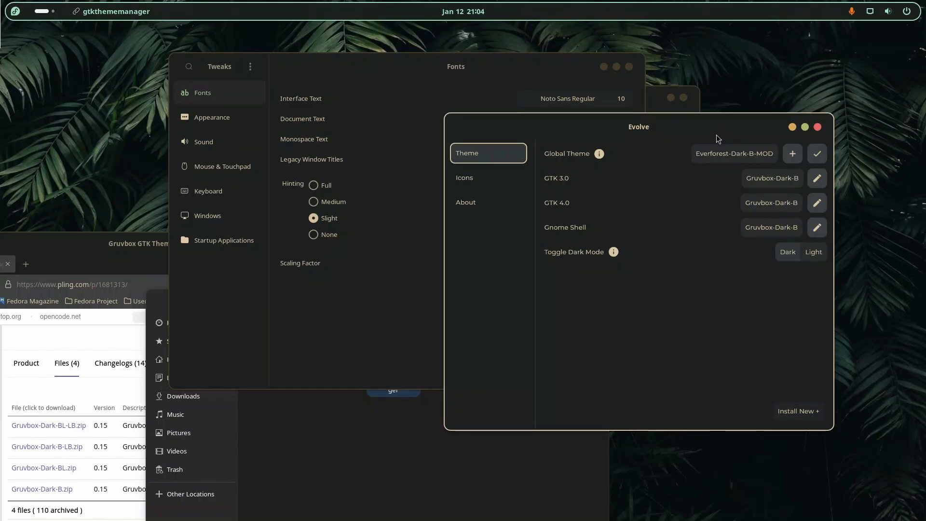
{"action": "left_click_drag", "start_coordinate": [718, 139], "coordinate": [705, 132]}
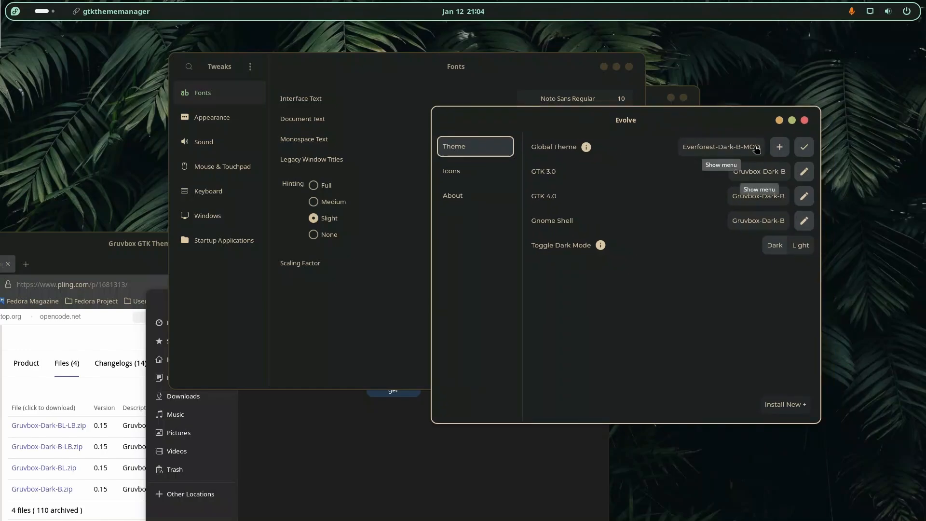
{"action": "left_click", "coordinate": [803, 149]}
Examine the desktop's quick settings with the wired connection options expanded, and check the GTK 4.0 theme choices
{"action": "left_click", "coordinate": [907, 15]}
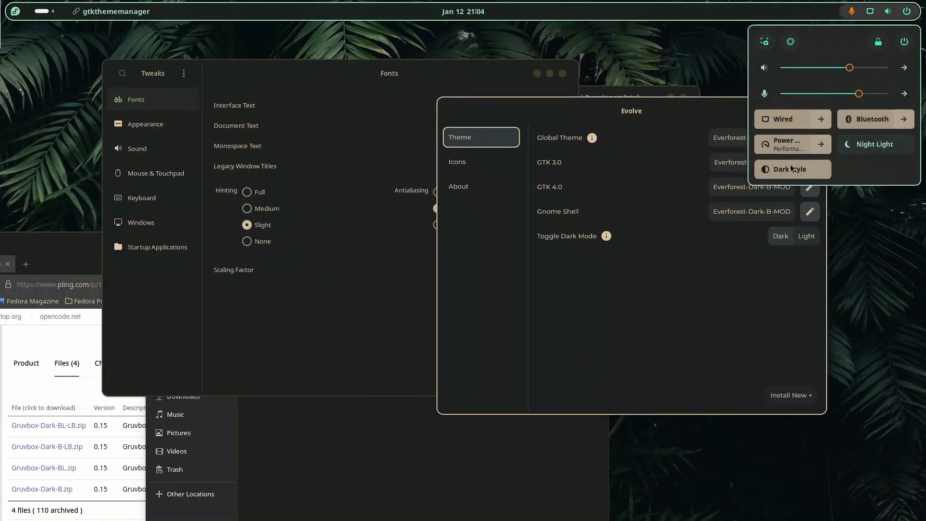
{"action": "left_click", "coordinate": [821, 119]}
{"action": "left_click", "coordinate": [727, 307]}
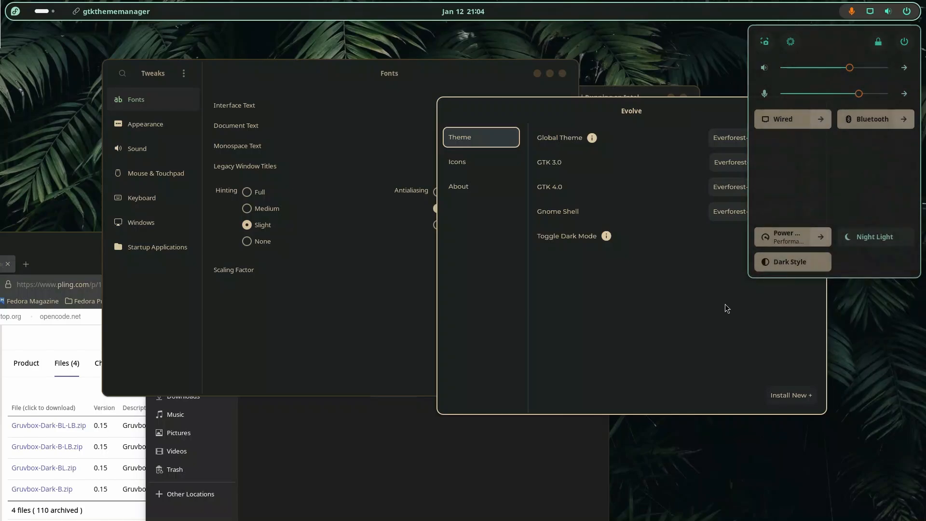
{"action": "left_click", "coordinate": [751, 188]}
{"action": "left_click", "coordinate": [679, 309]}
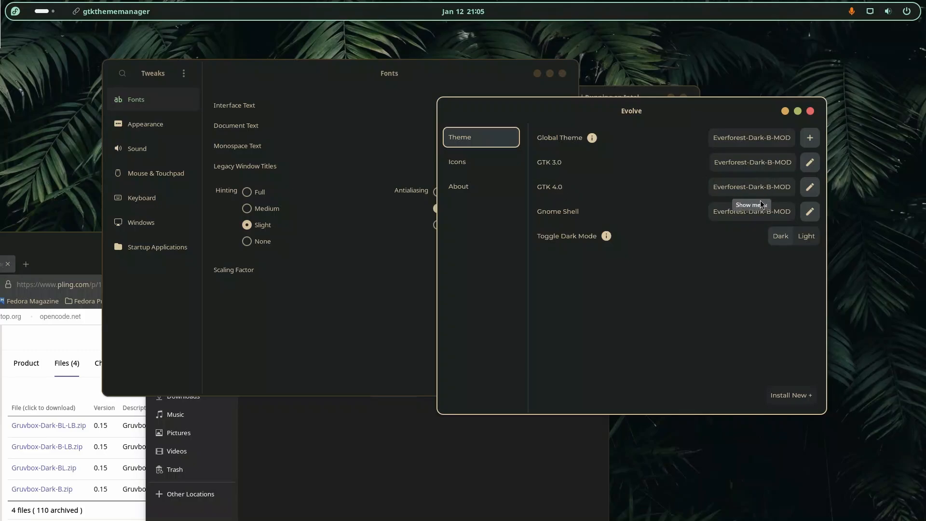
Open the GTK 3.0 theme colours of Everforest-Dark-B-MOD and change the dark background swatch to a muted green
{"action": "left_click", "coordinate": [810, 162]}
{"action": "left_click_drag", "start_coordinate": [609, 132], "coordinate": [675, 114]}
{"action": "left_click", "coordinate": [547, 146]}
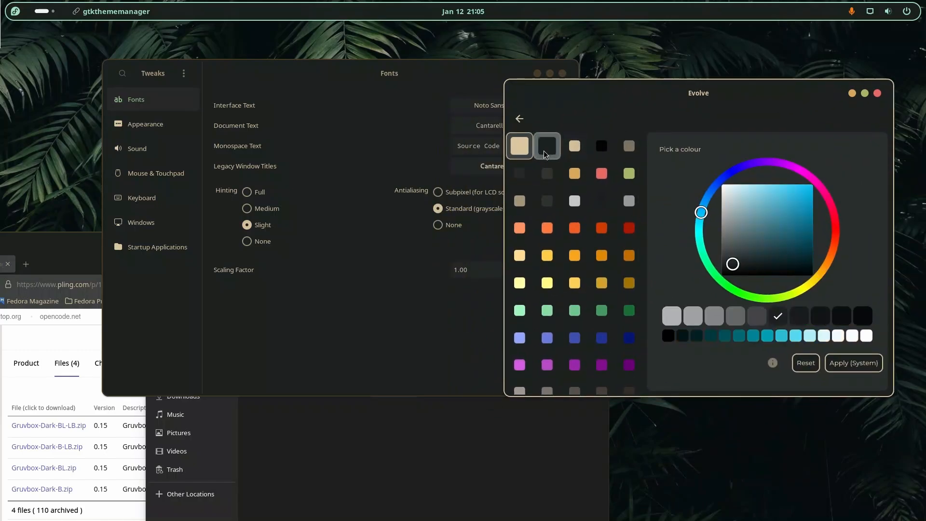
{"action": "key", "text": "Left"}
{"action": "key", "text": "Right"}
{"action": "left_click_drag", "start_coordinate": [704, 252], "coordinate": [747, 250]}
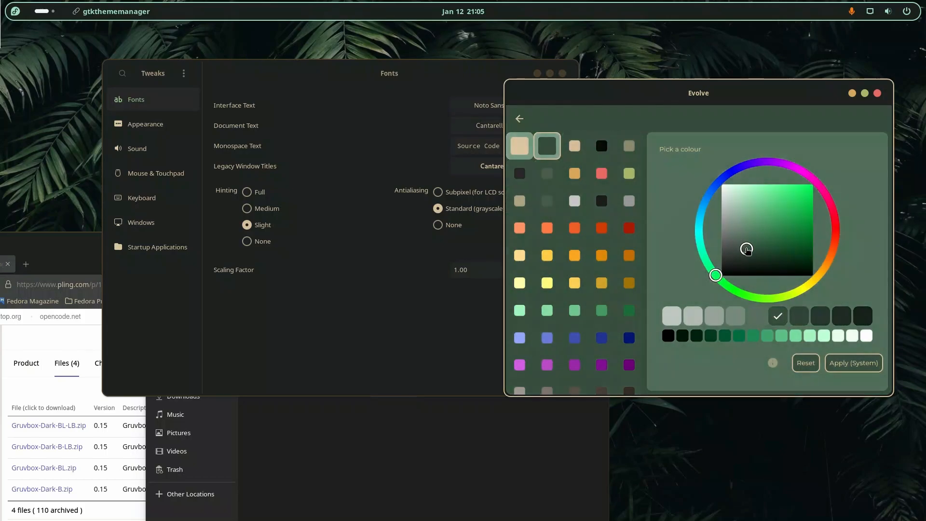
Change the cream foreground swatch of the GTK 3.0 theme to a pale pink and leave the colour editor
{"action": "key", "text": "Left"}
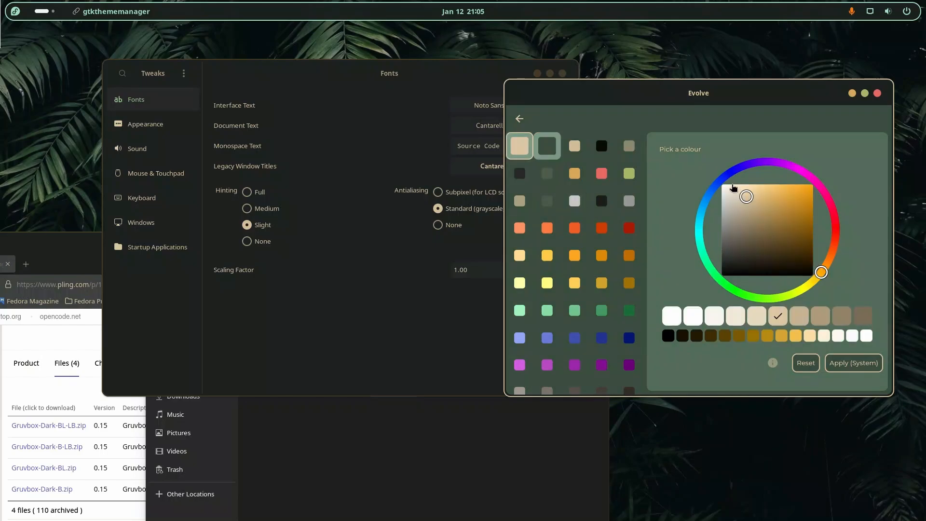
{"action": "left_click", "coordinate": [815, 179]}
{"action": "left_click", "coordinate": [737, 191]}
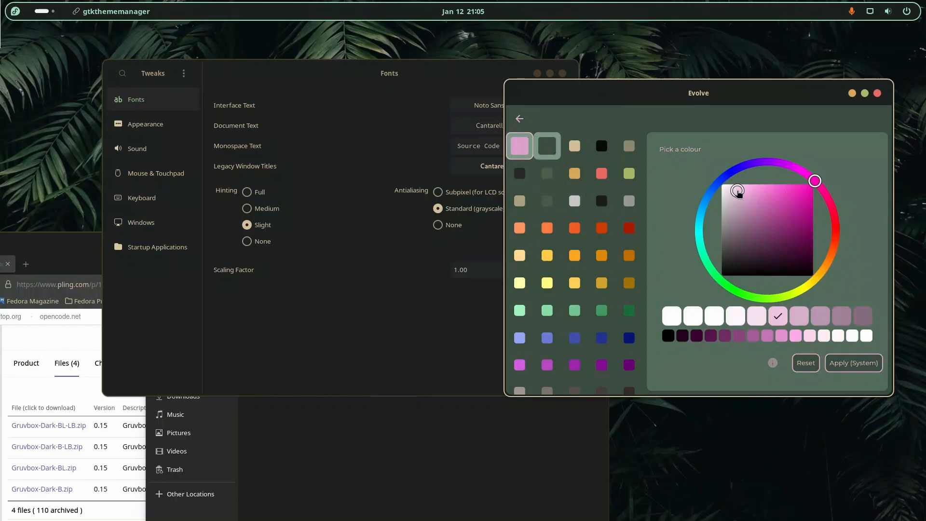
{"action": "left_click_drag", "start_coordinate": [738, 191], "coordinate": [731, 190]}
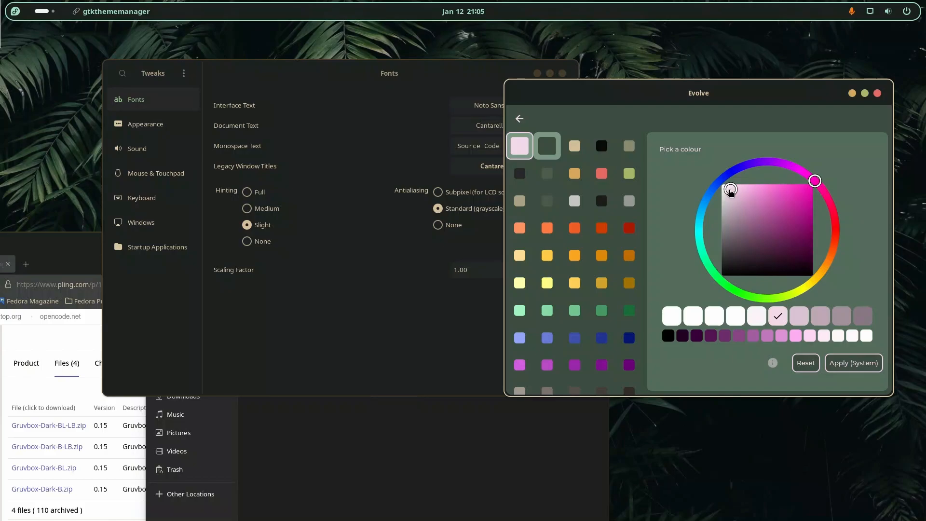
{"action": "left_click", "coordinate": [829, 196]}
{"action": "key", "text": "Escape"}
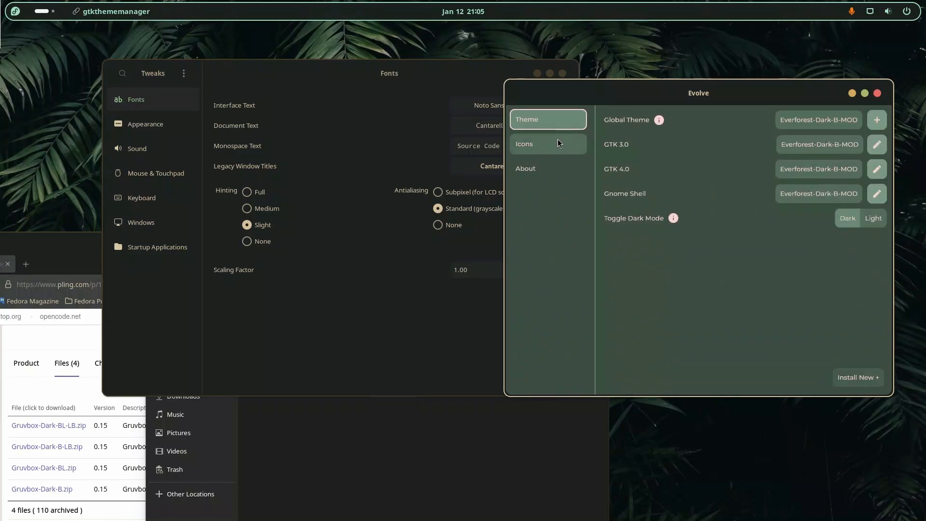
Switch the global theme to Everforest-Dark-B and back to Everforest-Dark-B-MOD to reload the edited colours
{"action": "left_click", "coordinate": [403, 82]}
{"action": "left_click", "coordinate": [734, 94]}
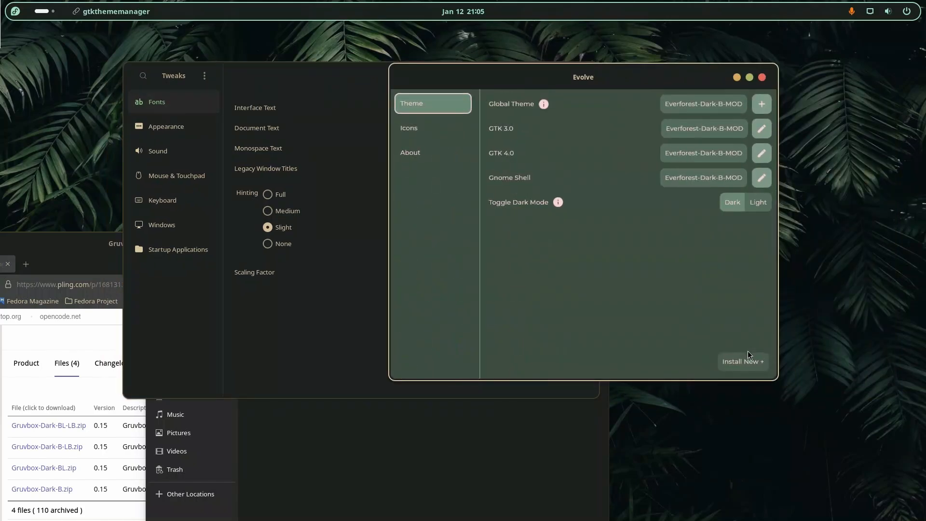
{"action": "left_click", "coordinate": [693, 137]}
{"action": "left_click", "coordinate": [681, 159]}
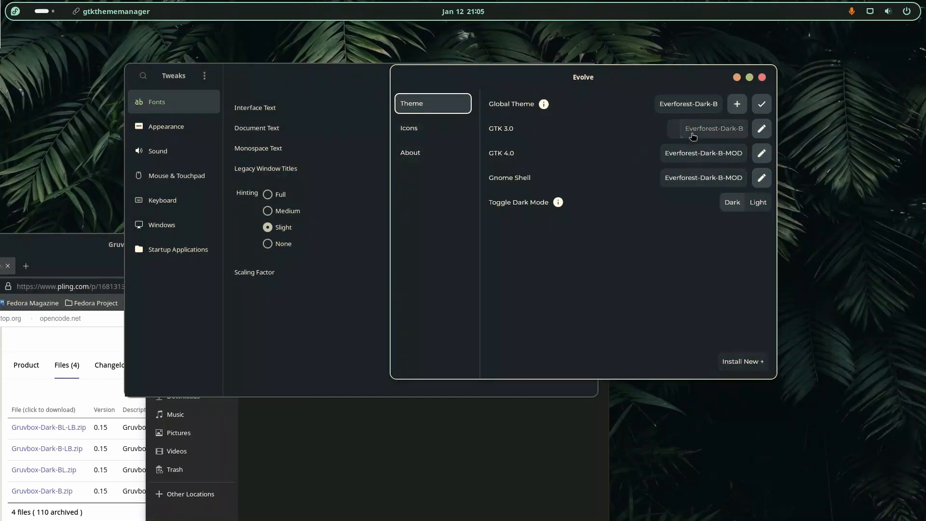
Examine the new theme colours on the Fonts page of Tweaks and close Tweaks
{"action": "left_click", "coordinate": [297, 309]}
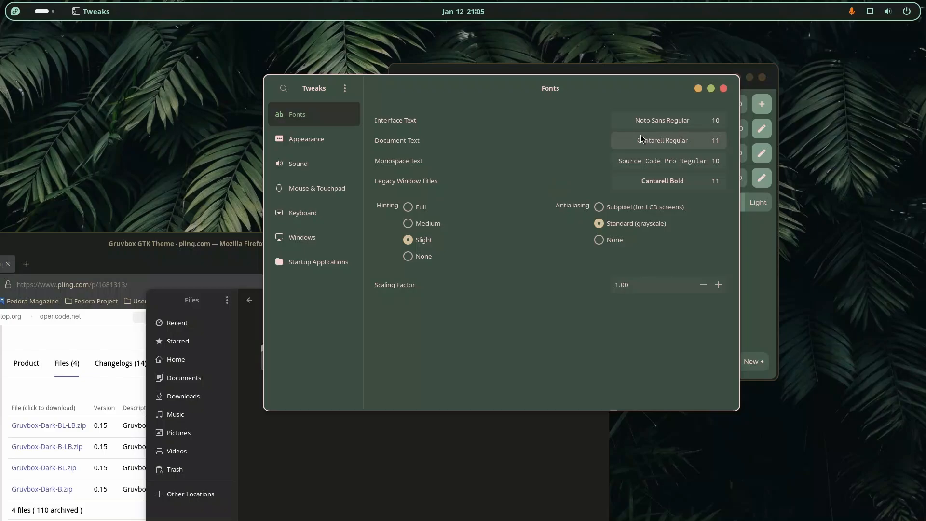
{"action": "left_click_drag", "start_coordinate": [572, 78], "coordinate": [350, 177]}
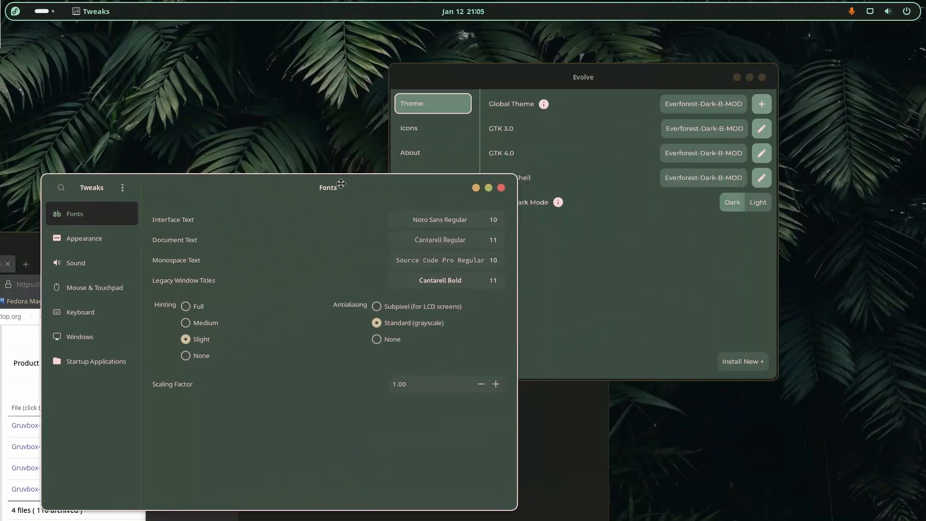
{"action": "left_click", "coordinate": [500, 188]}
{"action": "left_click_drag", "start_coordinate": [597, 78], "coordinate": [541, 123]}
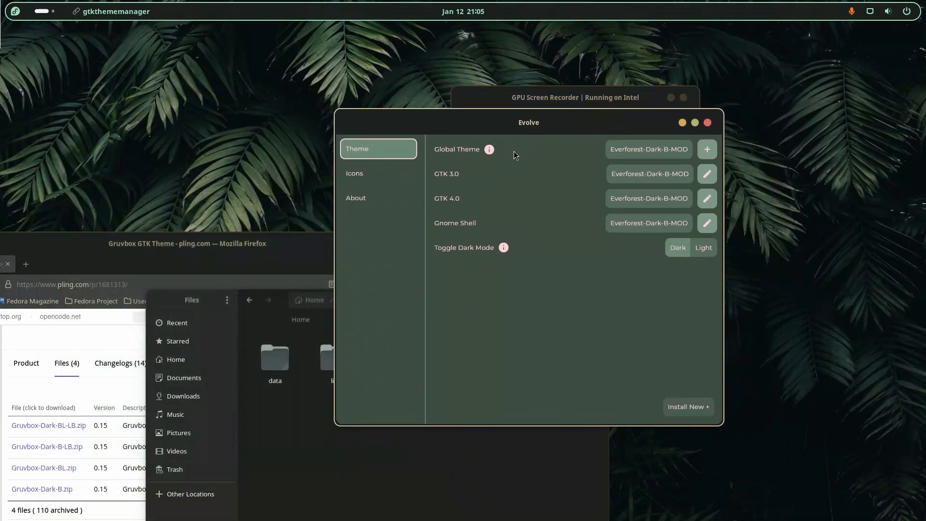
Open the GTK 4.0 theme colours and change the yellow swatch to a muted beige
{"action": "left_click", "coordinate": [707, 198]}
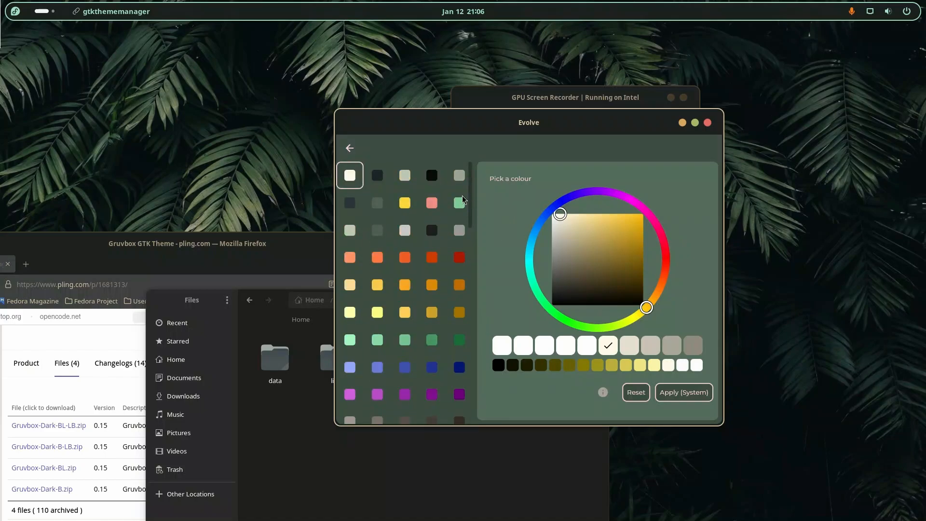
{"action": "left_click", "coordinate": [405, 203]}
{"action": "mouse_move", "coordinate": [638, 249]}
{"action": "left_mouse_down"}
{"action": "mouse_move", "coordinate": [614, 265]}
{"action": "mouse_move", "coordinate": [584, 261]}
{"action": "mouse_move", "coordinate": [576, 232]}
{"action": "left_mouse_up"}
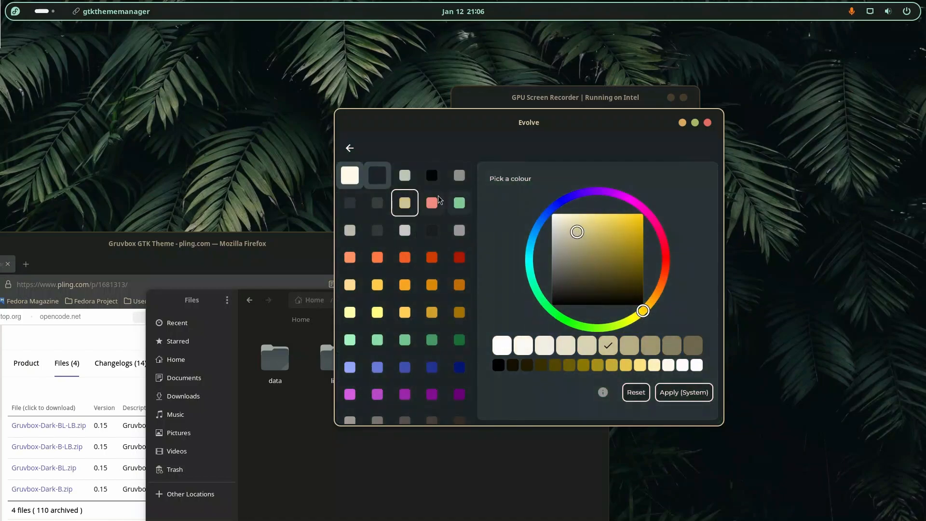
Try a slate blue background colour for the GTK 4.0 theme and return to the dark one
{"action": "left_click", "coordinate": [377, 175]}
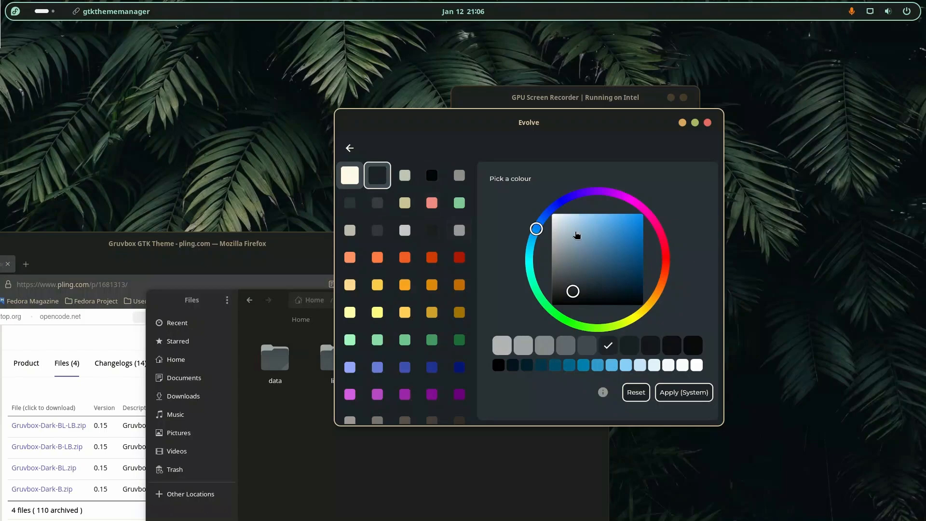
{"action": "mouse_move", "coordinate": [593, 260]}
{"action": "left_mouse_down"}
{"action": "mouse_move", "coordinate": [569, 268]}
{"action": "mouse_move", "coordinate": [578, 268]}
{"action": "left_mouse_up"}
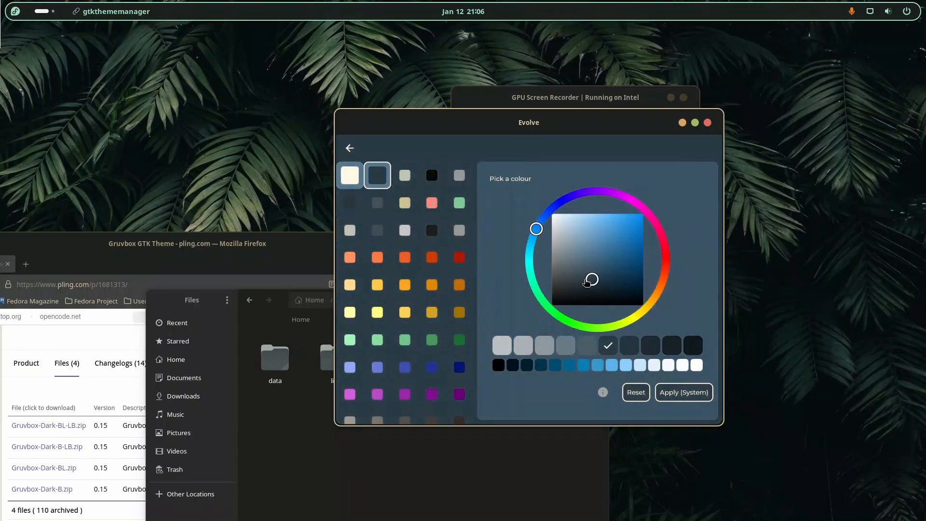
{"action": "left_click", "coordinate": [349, 148]}
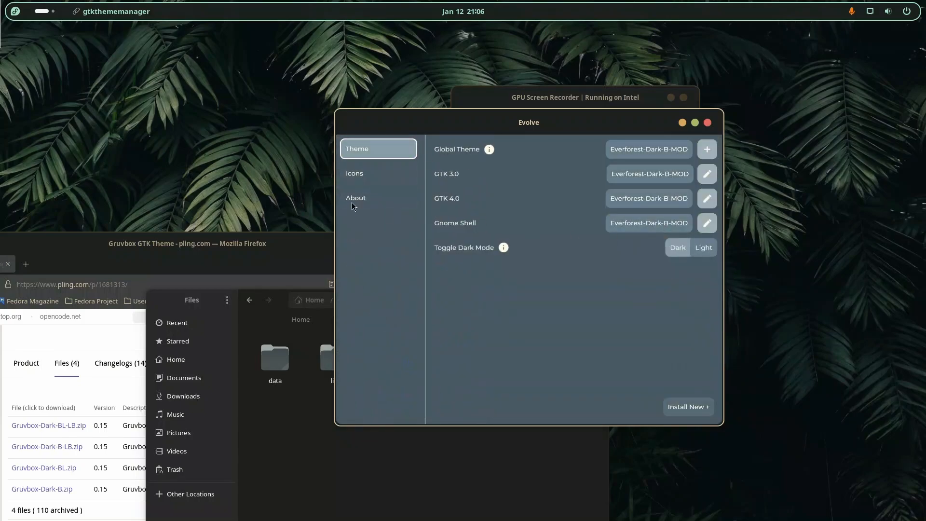
{"action": "left_click", "coordinate": [379, 174]}
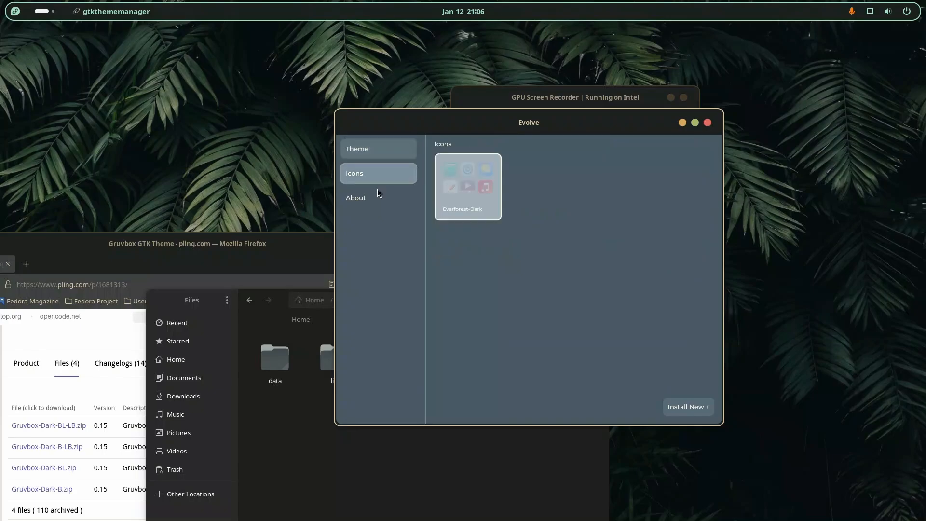
{"action": "left_click", "coordinate": [378, 149]}
{"action": "left_click", "coordinate": [703, 203]}
{"action": "left_click", "coordinate": [404, 231]}
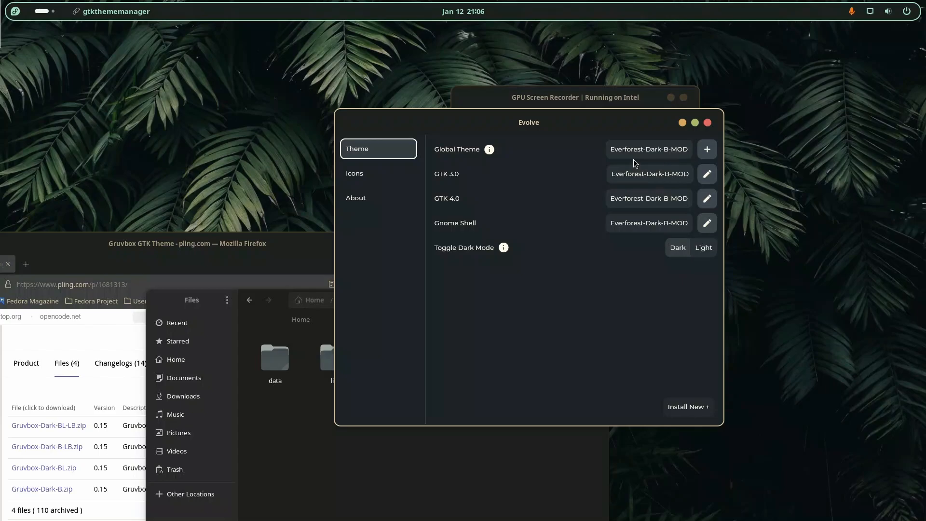
Start installing a new icon theme and browse to the all1 folder in Downloads
{"action": "left_click", "coordinate": [387, 178]}
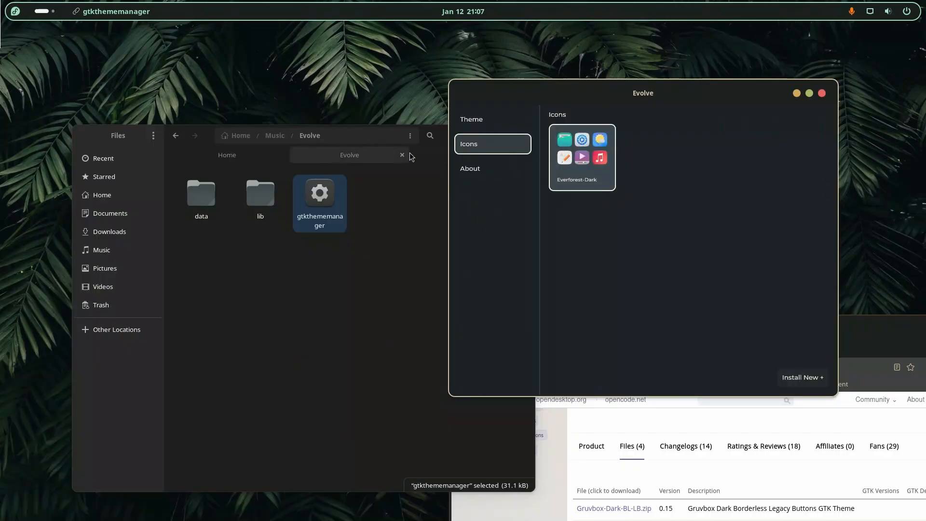
{"action": "left_click", "coordinate": [364, 271]}
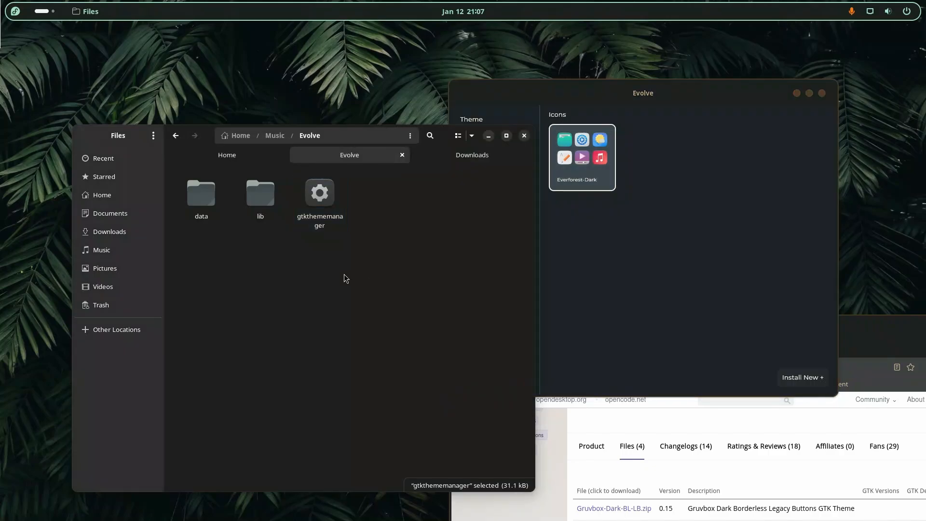
{"action": "left_click", "coordinate": [641, 233]}
{"action": "left_click", "coordinate": [807, 377]}
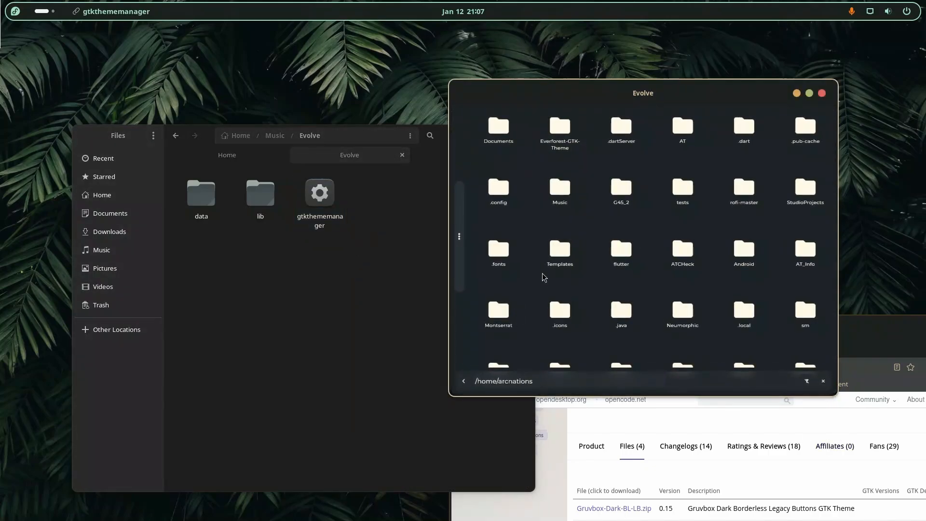
{"action": "left_click", "coordinate": [459, 236]}
{"action": "left_click", "coordinate": [470, 248]}
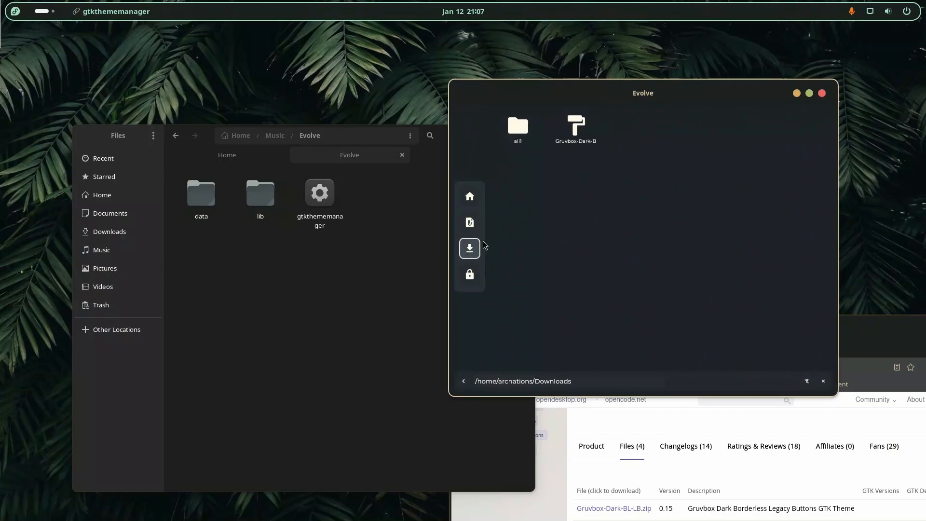
{"action": "left_click", "coordinate": [515, 133]}
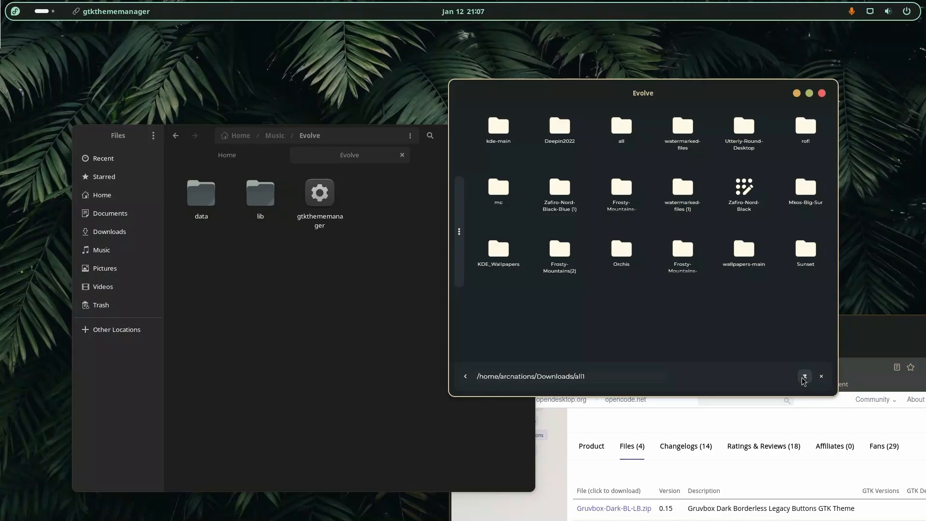
Filter the all1 folder to installable themes and install the Zafiro-Nord-Black icon theme
{"action": "left_click", "coordinate": [804, 379]}
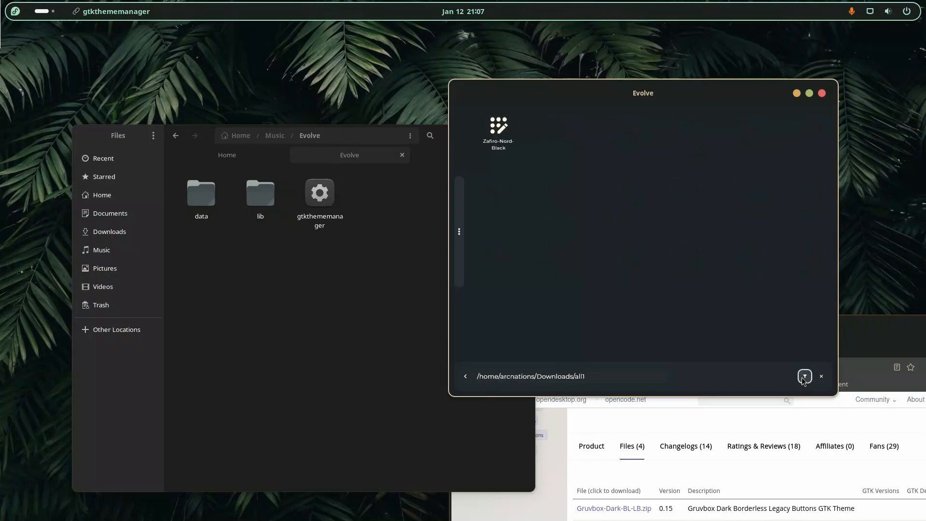
{"action": "left_click", "coordinate": [499, 154]}
{"action": "left_click", "coordinate": [733, 303]}
Look through the Documents folder and the nested Deepin2022 folder in Downloads/all1
{"action": "mouse_move", "coordinate": [497, 251]}
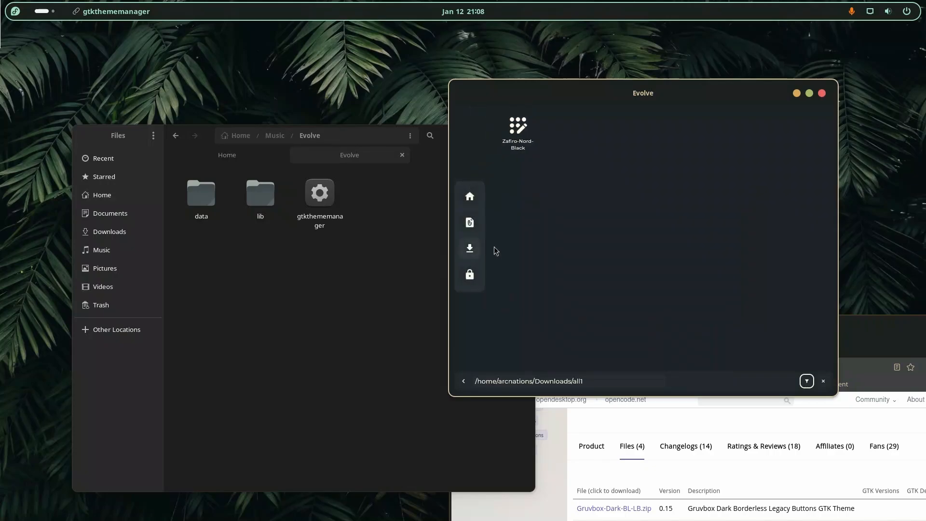
{"action": "left_click", "coordinate": [469, 223]}
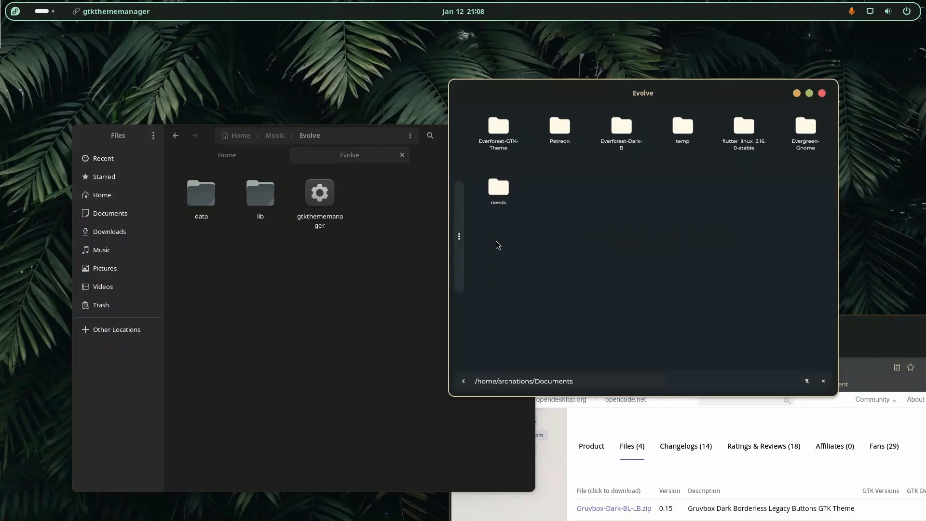
{"action": "left_click", "coordinate": [470, 248]}
{"action": "left_click", "coordinate": [518, 127]}
{"action": "left_click", "coordinate": [518, 127]}
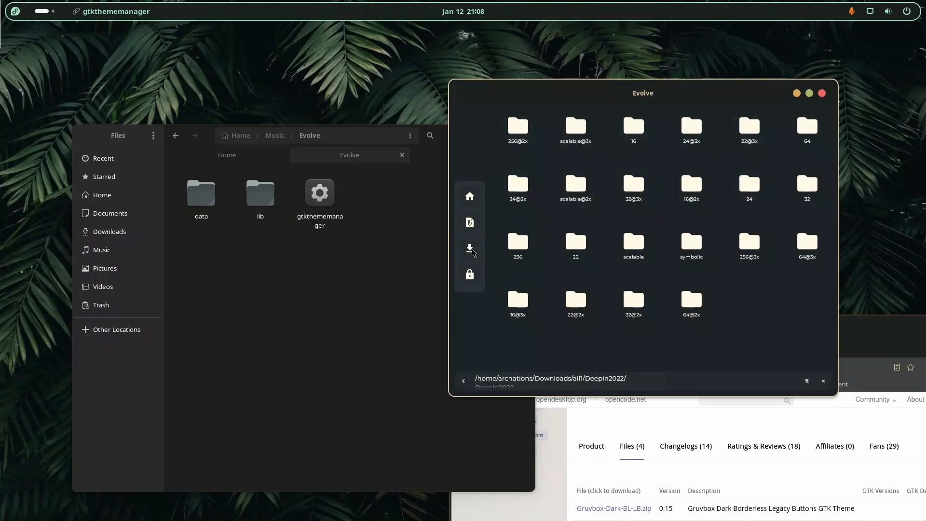
Install the Mkos-Big-Sur-Night icon theme from the Mkos-Big-Sur folder in Downloads/all1
{"action": "left_click", "coordinate": [470, 248]}
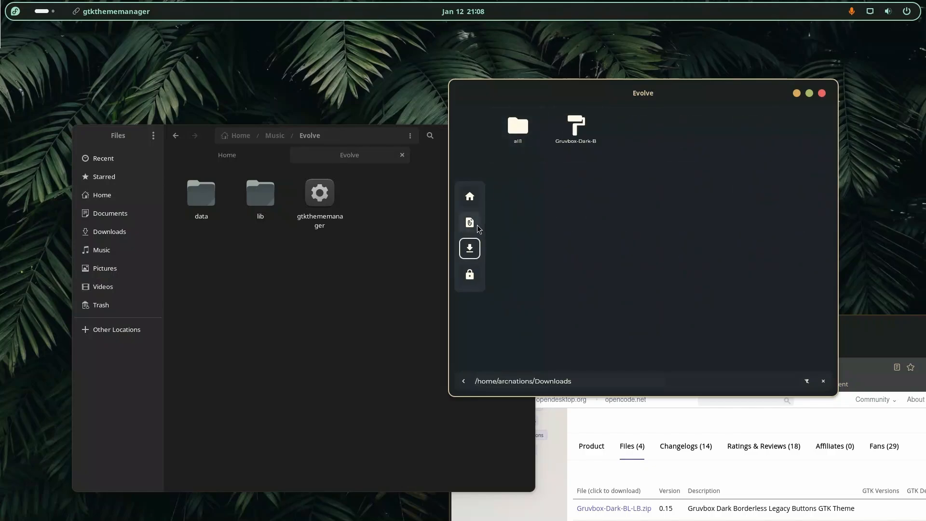
{"action": "left_click", "coordinate": [470, 223]}
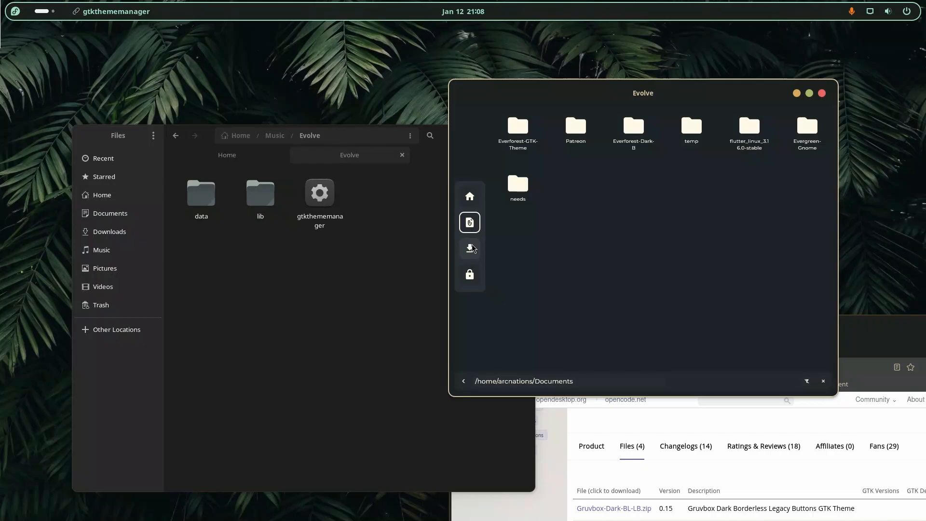
{"action": "left_click", "coordinate": [473, 249]}
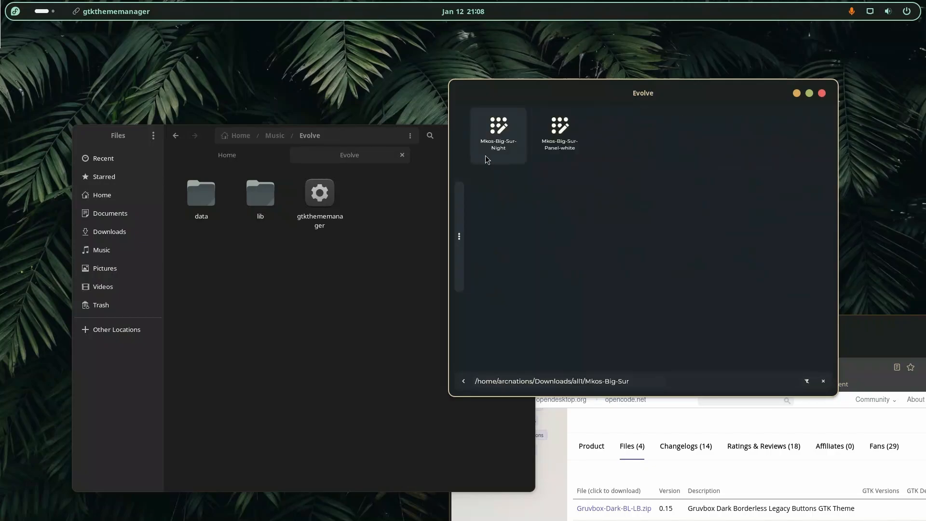
{"action": "left_click", "coordinate": [514, 165]}
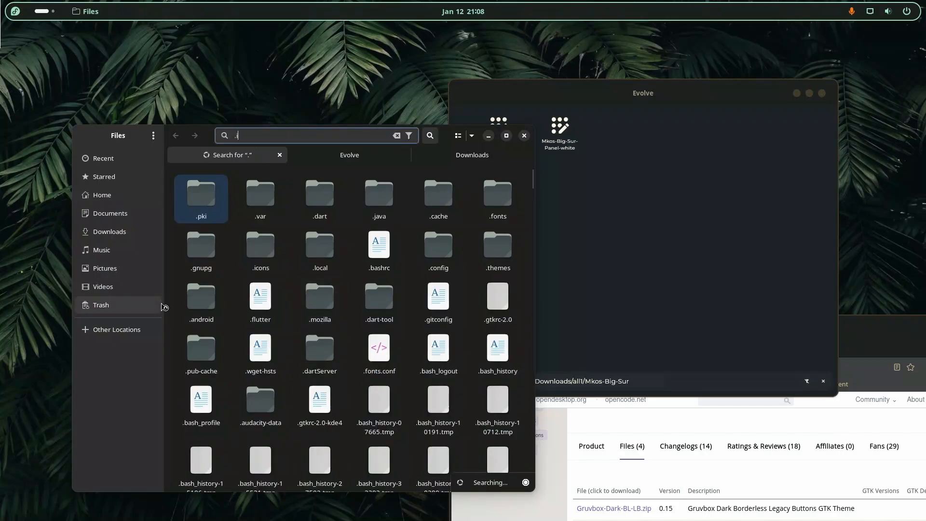
In Files, find the hidden .icons folder in Home, create a folder named shady_icons in it and open that folder
{"action": "type", "text": "icons"}
{"action": "double_click", "coordinate": [214, 205]}
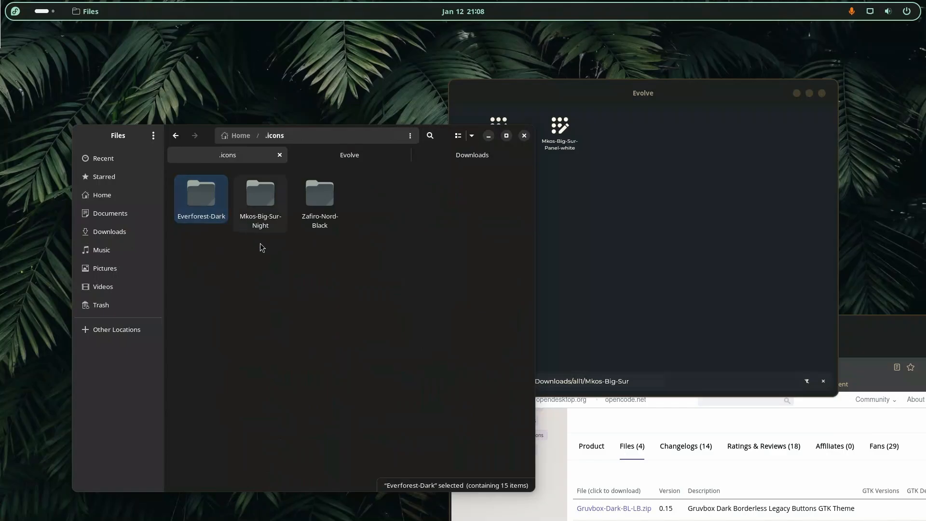
{"action": "key", "text": "ctrl+shift+n"}
{"action": "type", "text": "shady_icons"}
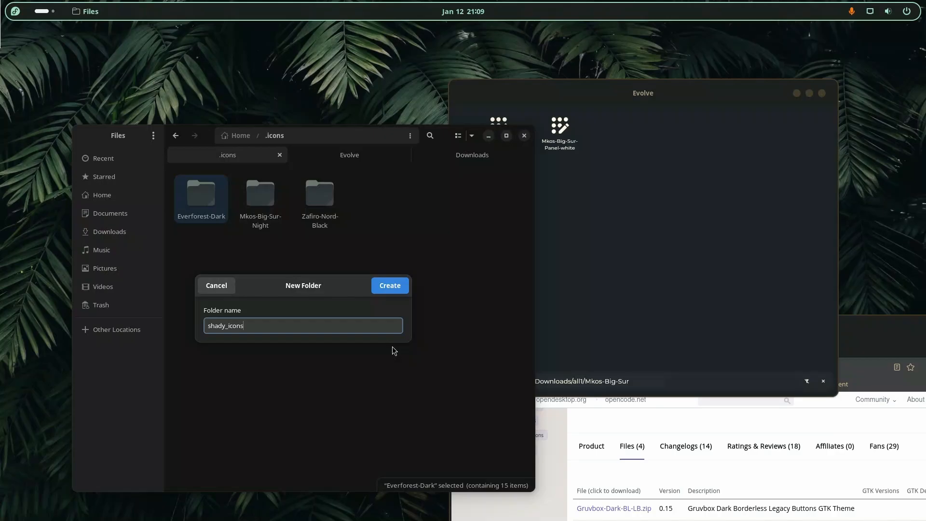
{"action": "key", "text": "Return"}
{"action": "left_click", "coordinate": [326, 350]}
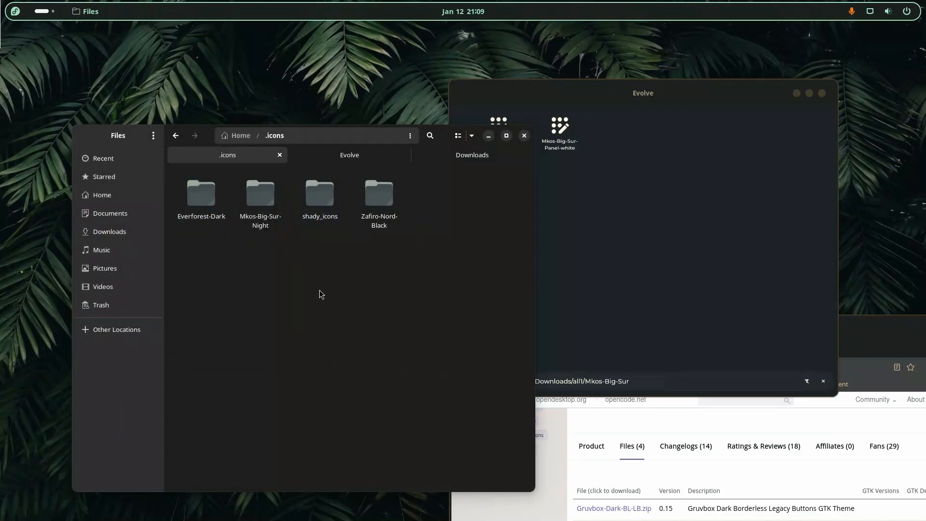
{"action": "double_click", "coordinate": [321, 195]}
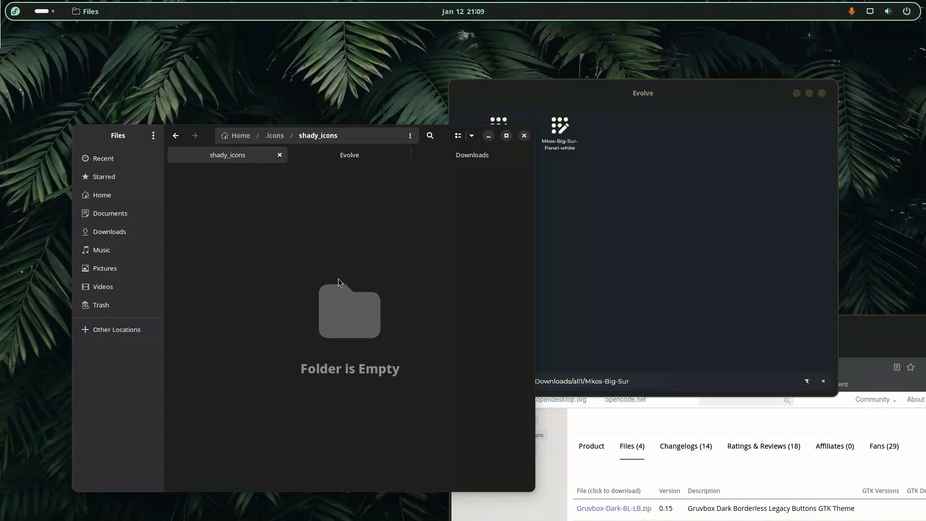
Create two folders named apps and applications inside shady_icons
{"action": "key", "text": "ctrl+v"}
{"action": "left_click", "coordinate": [300, 286]}
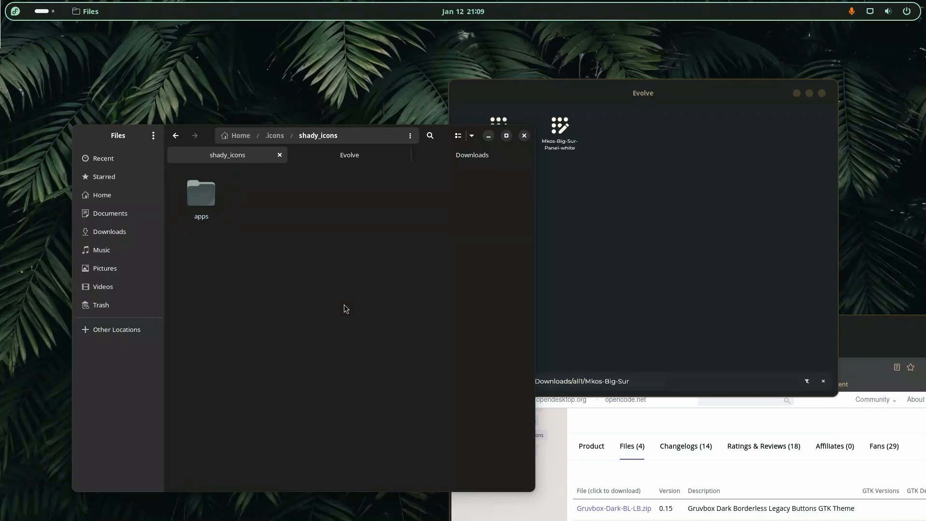
{"action": "key", "text": "ctrl+shift+n"}
{"action": "type", "text": "applica"}
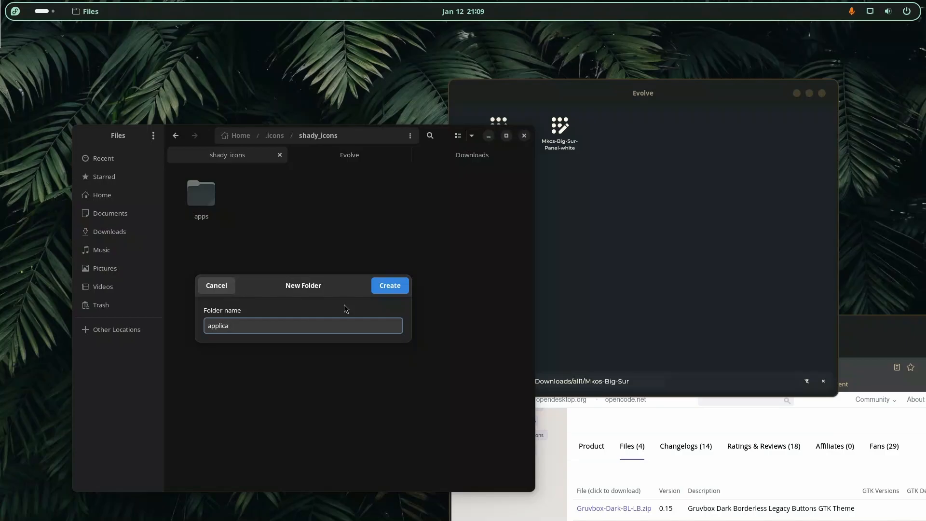
{"action": "type", "text": "te"}
{"action": "key", "text": "BackSpace"}
{"action": "type", "text": "icon"}
{"action": "key", "text": "Return"}
Copy the index.theme file and the actions folder from .icons/Everforest-Dark into the shady_icons folder
{"action": "key", "text": "alt+Left"}
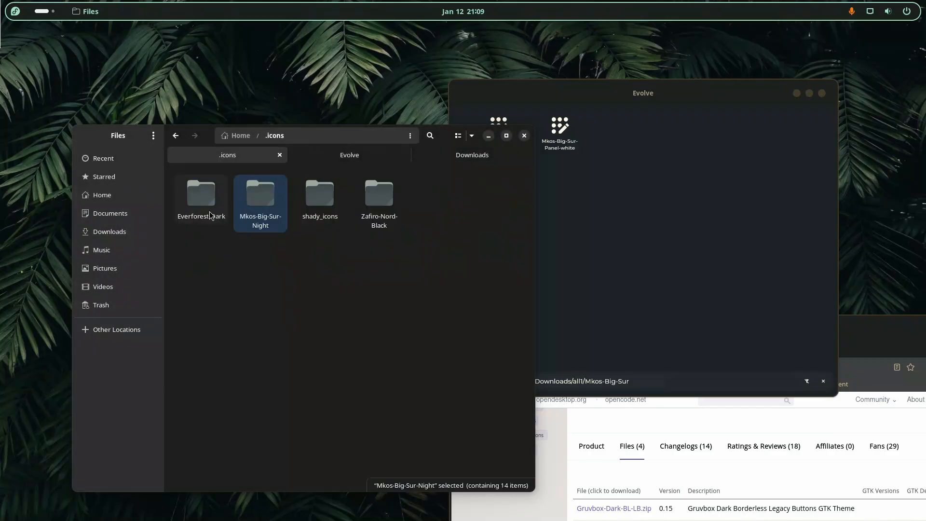
{"action": "double_click", "coordinate": [209, 211]}
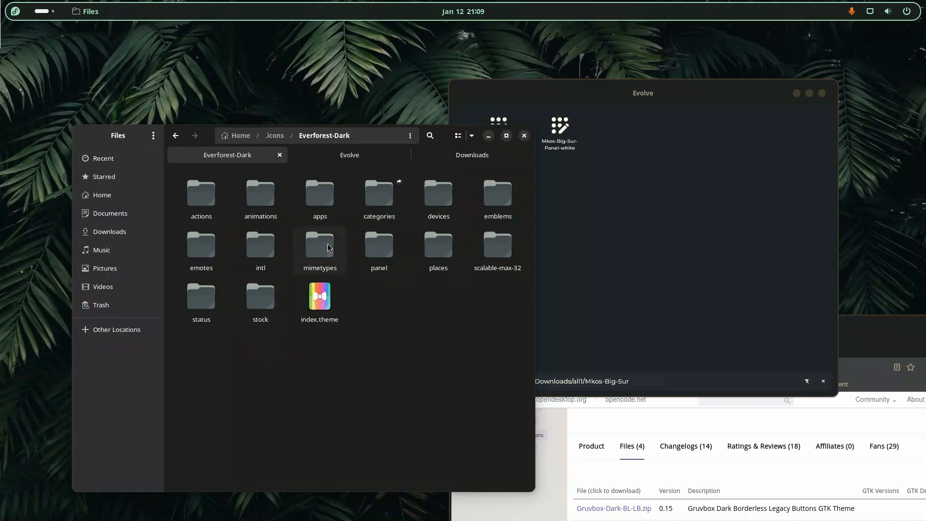
{"action": "left_click", "coordinate": [321, 307]}
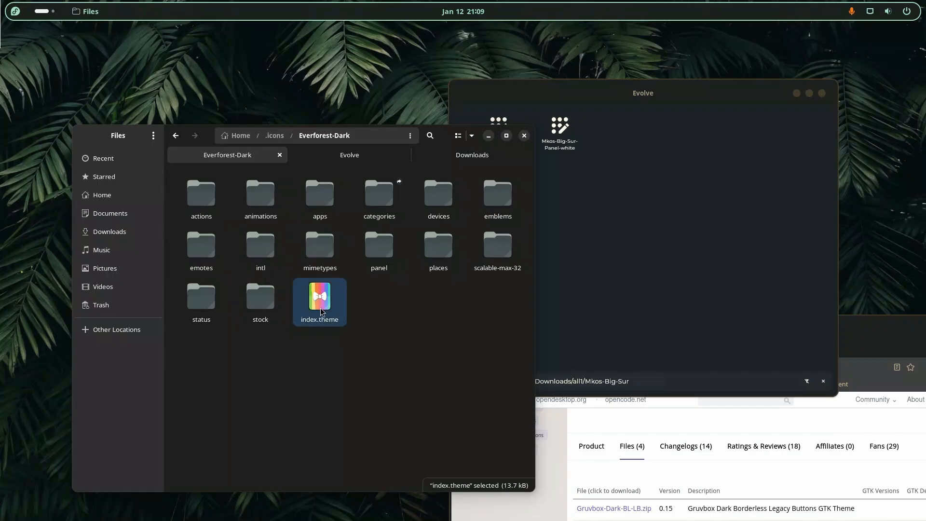
{"action": "left_click", "coordinate": [204, 199], "text": "ctrl"}
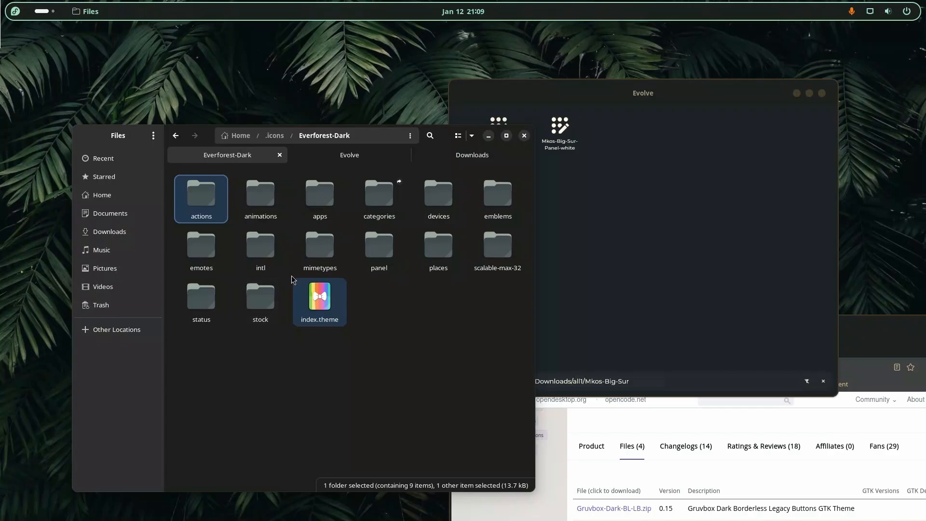
{"action": "left_click", "coordinate": [276, 136]}
{"action": "double_click", "coordinate": [322, 200]}
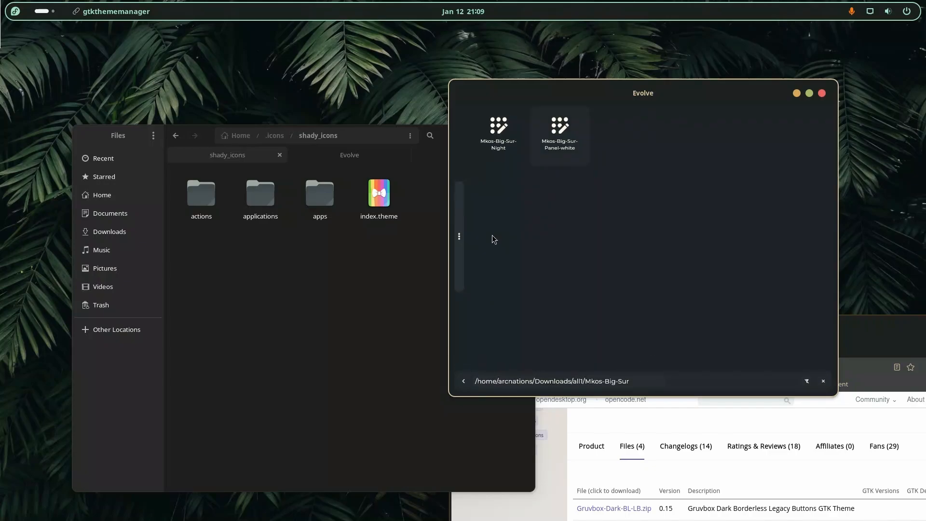
Switch to Evolve, close the icon theme installer and view the list of icon themes
{"action": "left_click", "coordinate": [823, 381]}
{"action": "left_click", "coordinate": [485, 170]}
{"action": "left_click", "coordinate": [474, 149]}
{"action": "left_click", "coordinate": [479, 169]}
{"action": "left_click", "coordinate": [482, 151]}
Restart Evolve by closing its window and running gtkthememanager from the Music/Evolve folder in Files
{"action": "left_click", "coordinate": [48, 12]}
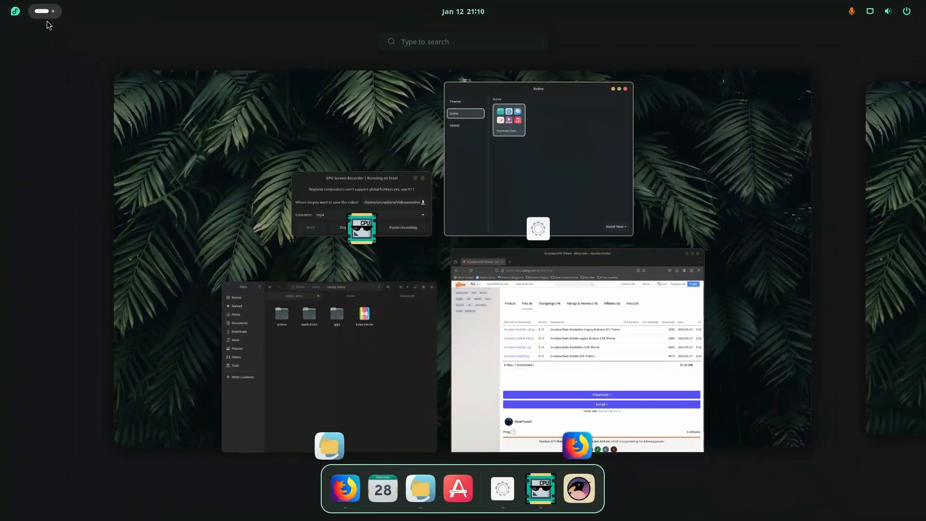
{"action": "left_click", "coordinate": [234, 335]}
{"action": "left_click", "coordinate": [349, 154]}
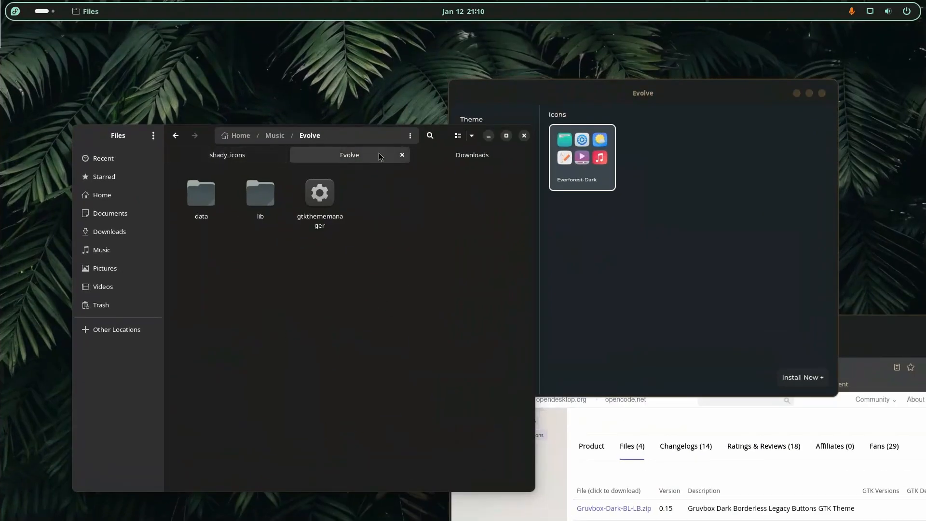
{"action": "left_click", "coordinate": [768, 100]}
{"action": "left_click", "coordinate": [822, 93]}
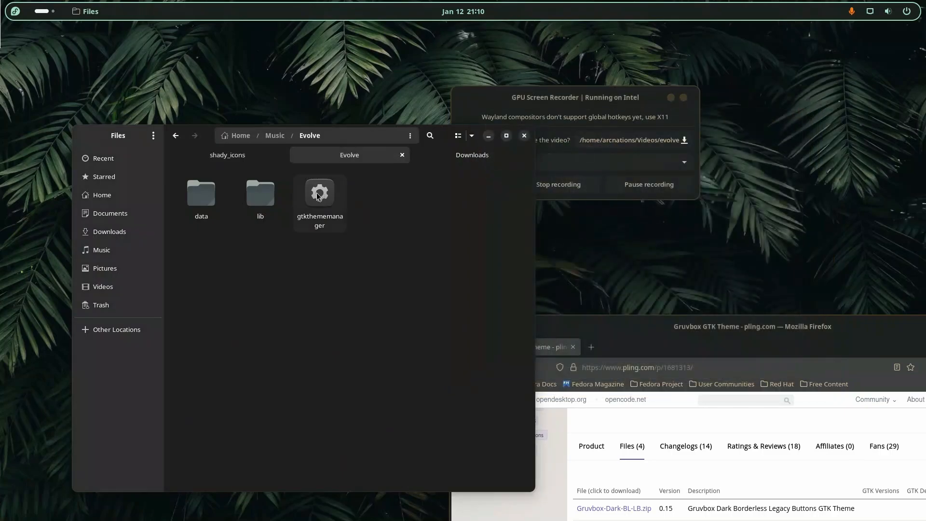
{"action": "left_click", "coordinate": [345, 194]}
{"action": "double_click", "coordinate": [347, 193]}
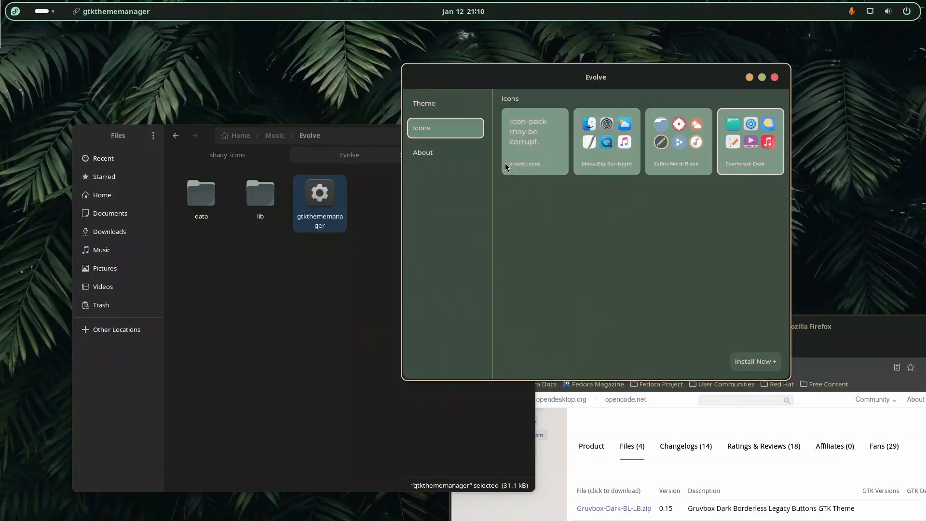
Set the global theme to Everforest-Dark-B
{"action": "left_click", "coordinate": [440, 109]}
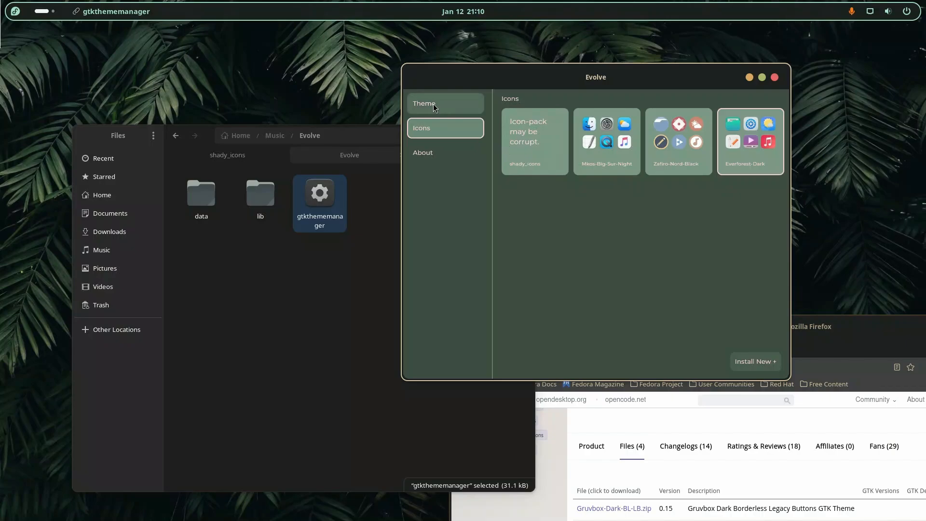
{"action": "left_click", "coordinate": [723, 104]}
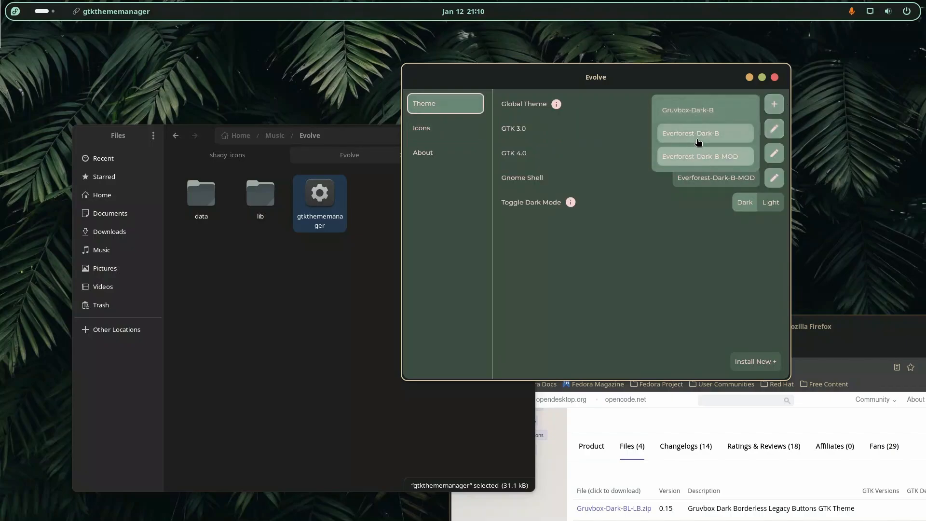
{"action": "left_click", "coordinate": [698, 142]}
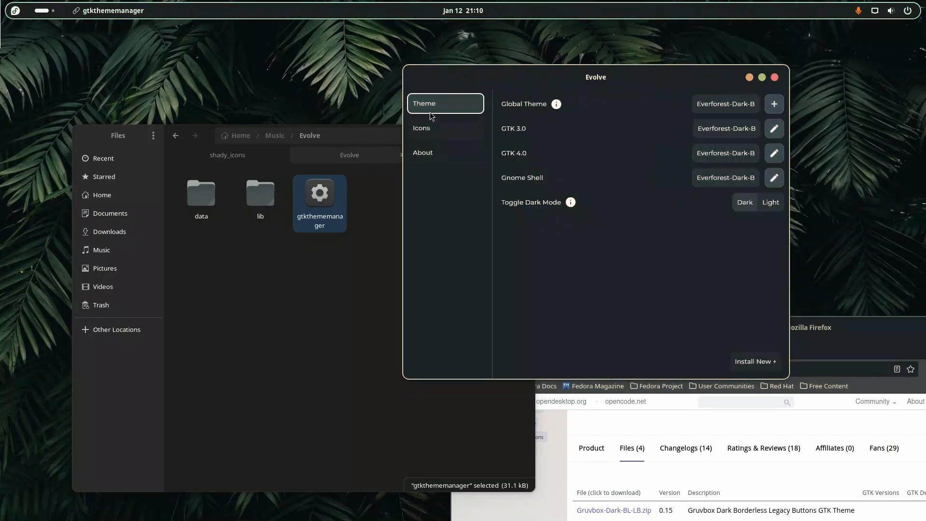
Apply the shady_icons icon pack despite the corruption warning and bring the Files window forward
{"action": "left_click", "coordinate": [431, 133]}
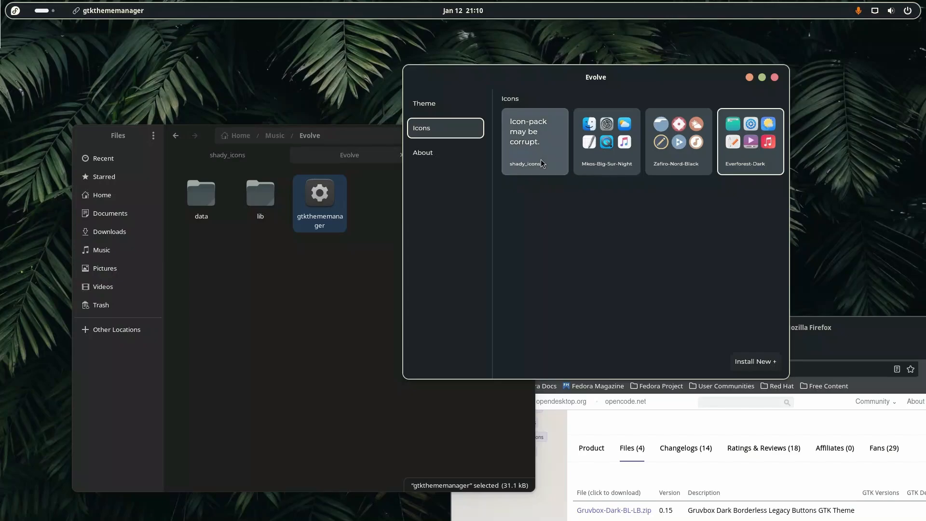
{"action": "left_click", "coordinate": [529, 173]}
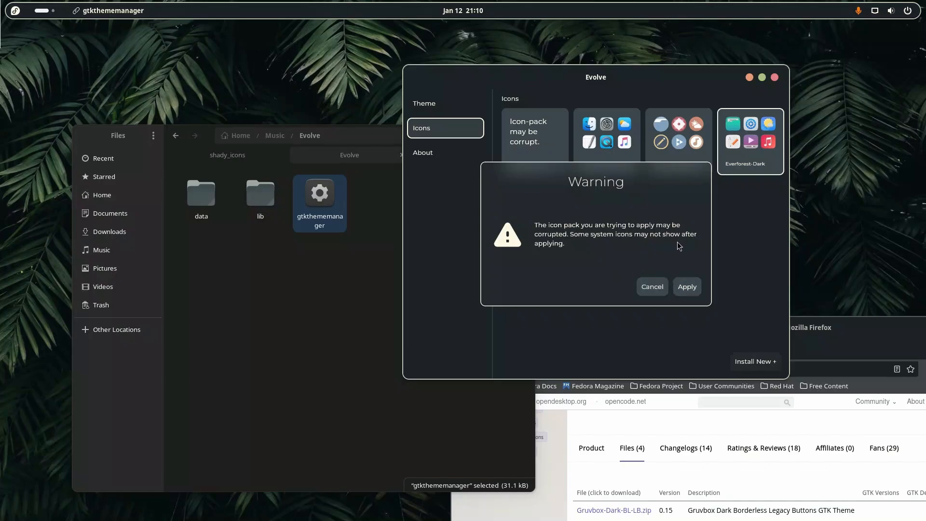
{"action": "left_click", "coordinate": [684, 287]}
{"action": "left_click", "coordinate": [322, 302]}
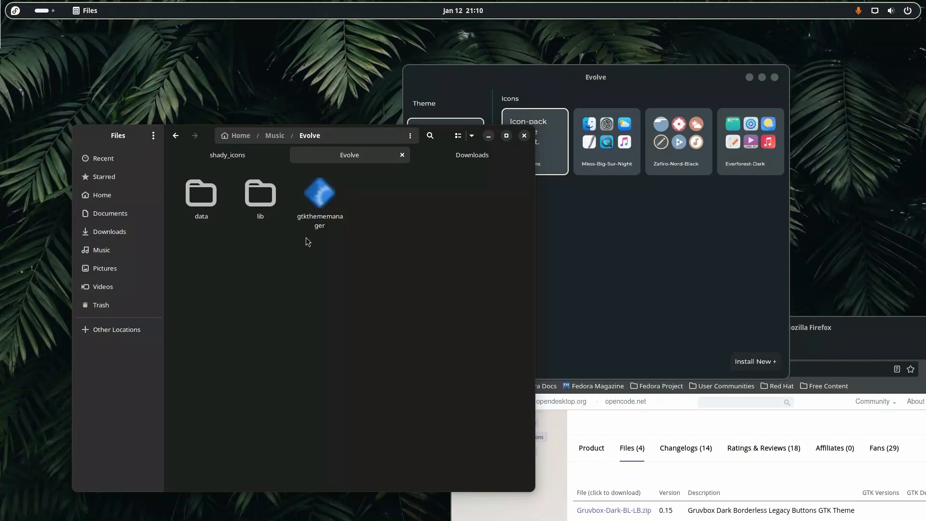
Check the application icons in the activities overview and move the Files window clear of Evolve
{"action": "left_click", "coordinate": [34, 14]}
{"action": "left_click", "coordinate": [326, 305]}
{"action": "left_click_drag", "start_coordinate": [450, 142], "coordinate": [384, 141]}
{"action": "left_click", "coordinate": [572, 280]}
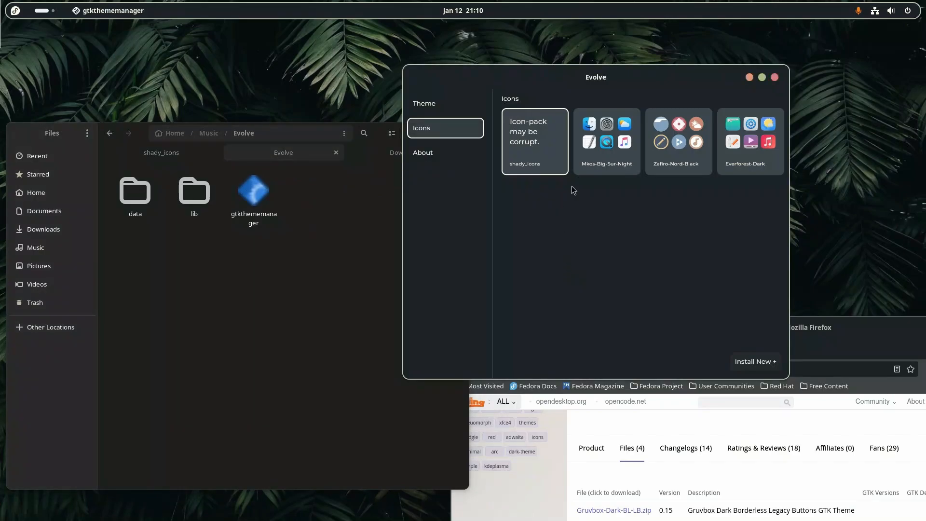
Switch the icon theme to Everforest-Dark, on to Zafiro-Nord-Black and finally to Mkos-Big-Sur-Night
{"action": "left_click", "coordinate": [696, 149]}
{"action": "left_click", "coordinate": [750, 145]}
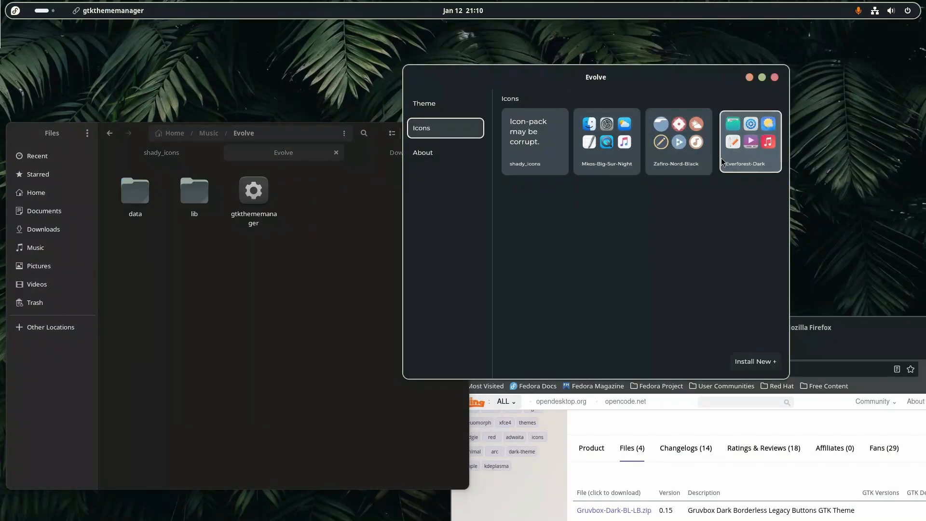
{"action": "left_click", "coordinate": [678, 146]}
{"action": "left_click", "coordinate": [607, 144]}
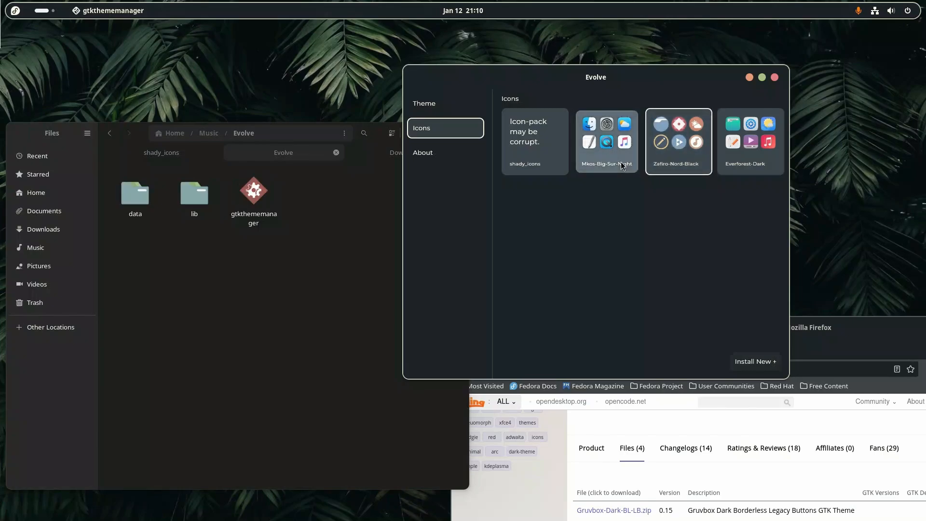
Start applying the shady_icons icon pack, cancel at the warning, and open Evolve's About page
{"action": "left_click", "coordinate": [540, 158]}
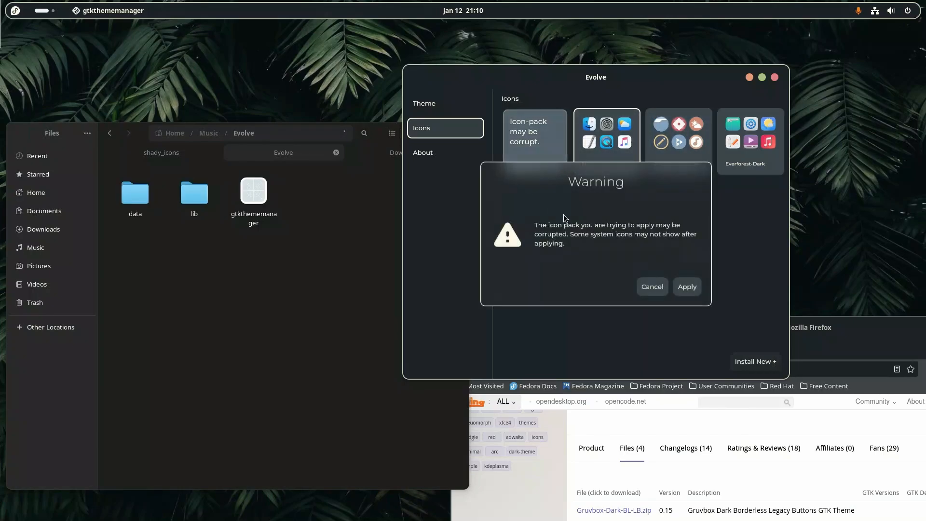
{"action": "left_click", "coordinate": [653, 287]}
{"action": "left_click", "coordinate": [434, 152]}
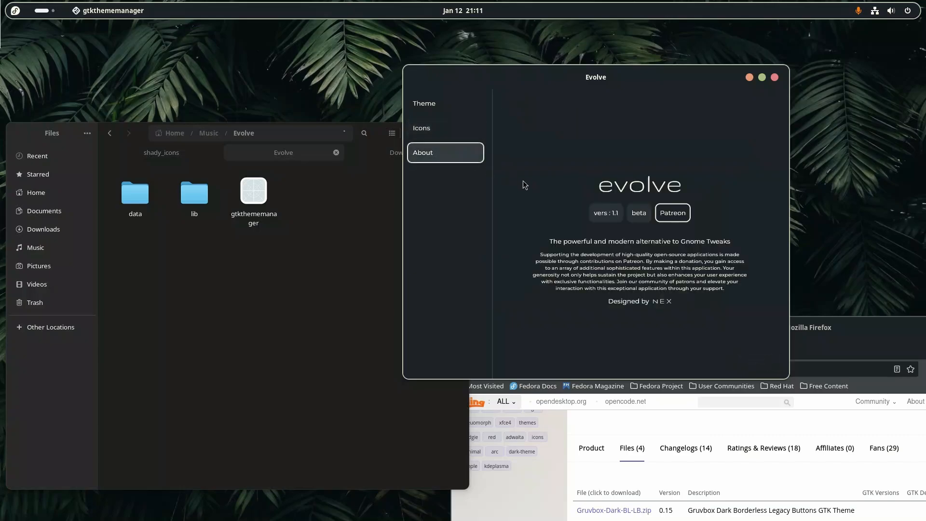